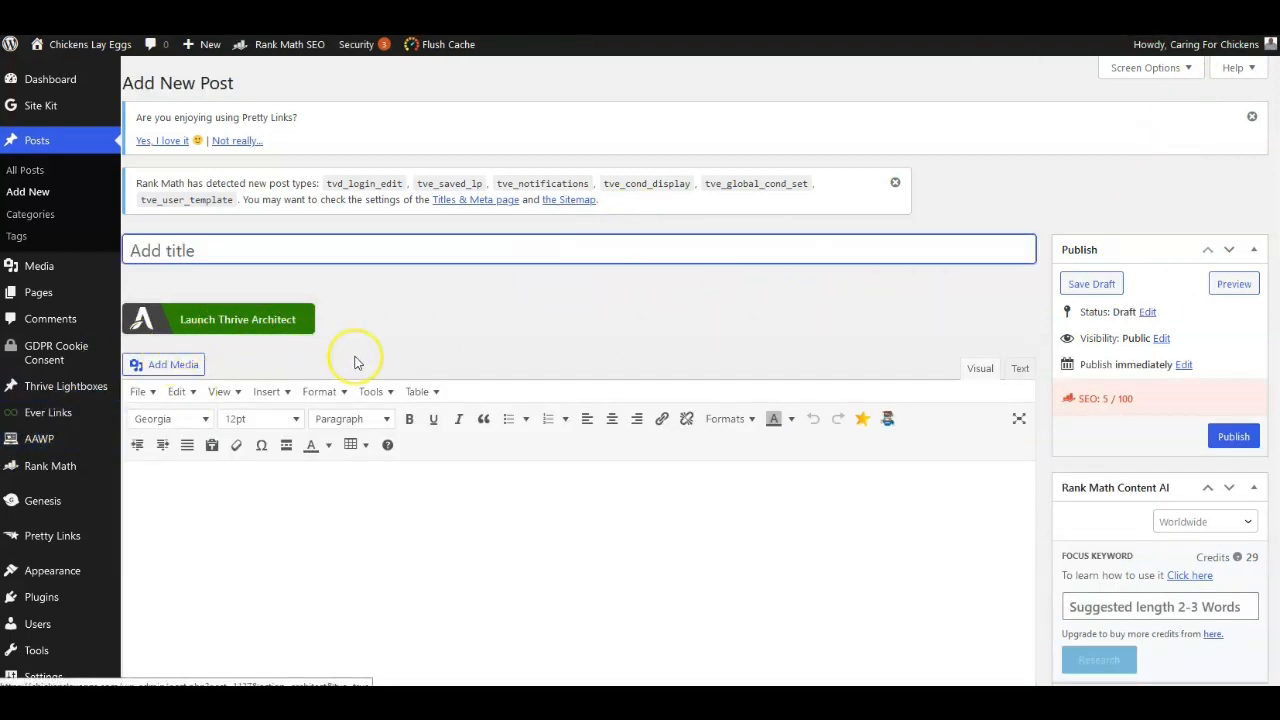
scroll(1160, 295, down, 2)
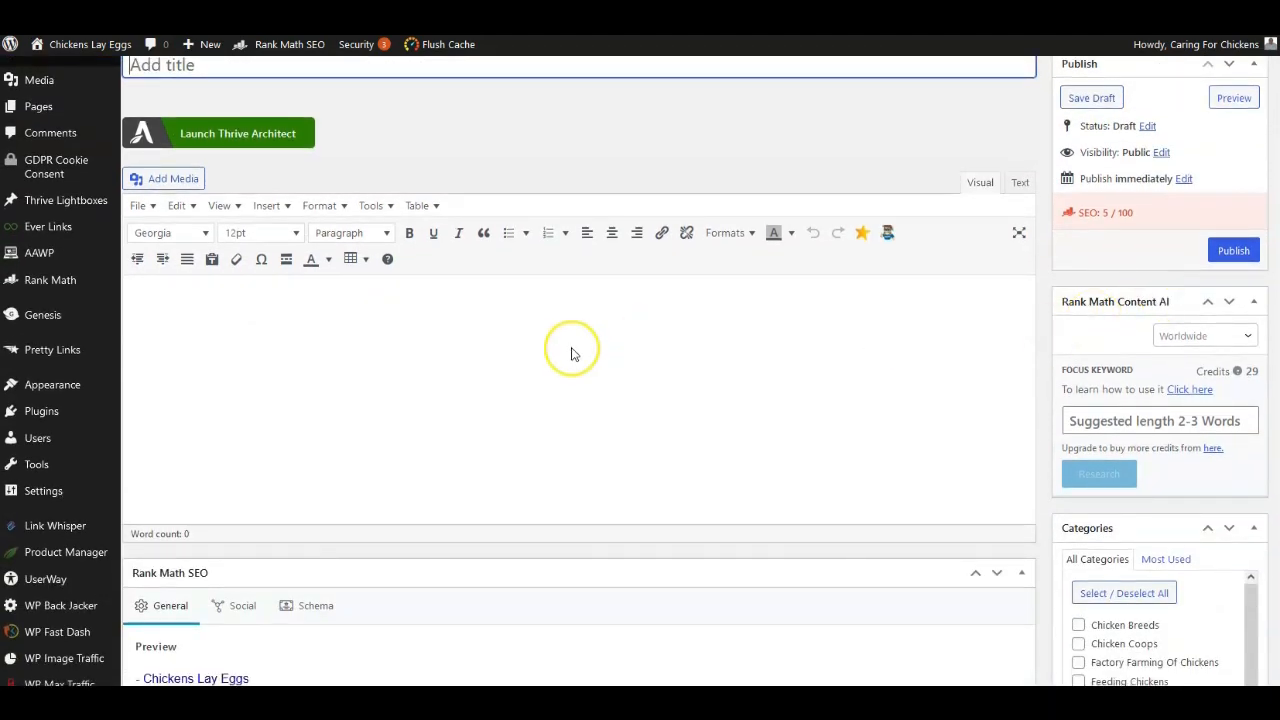
scroll(170, 310, up, 1)
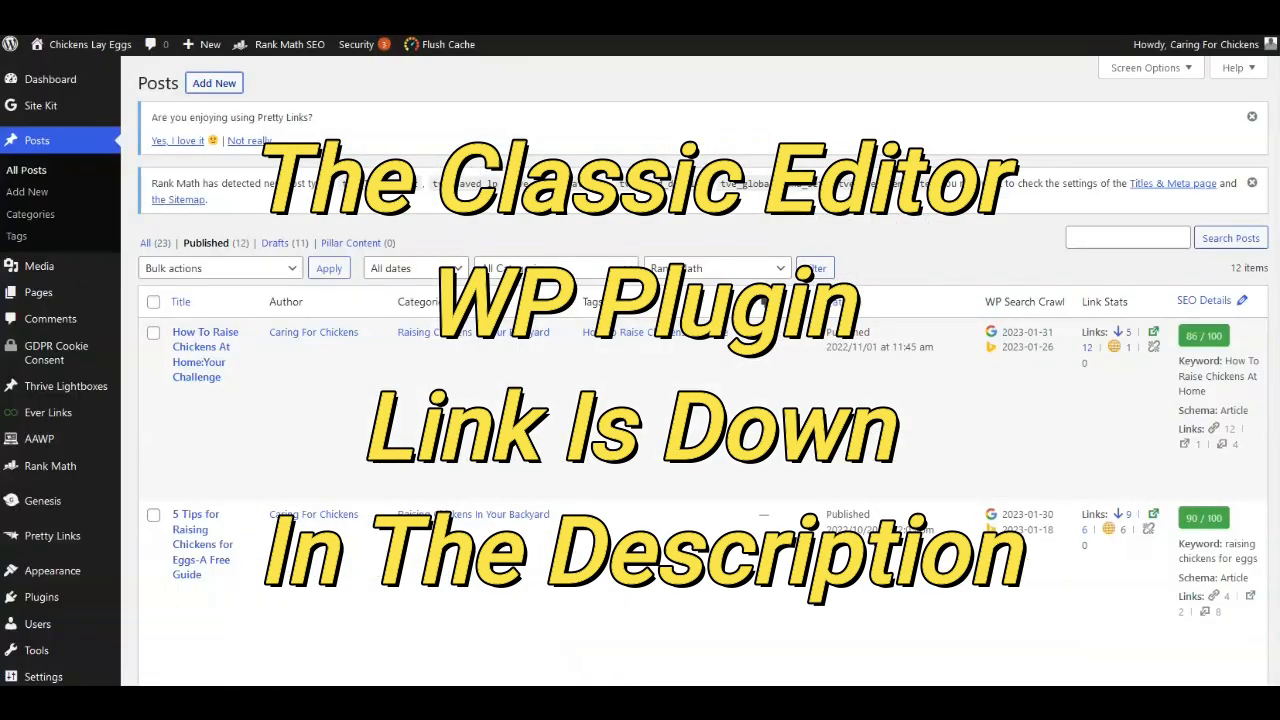
mouse_move(35, 597)
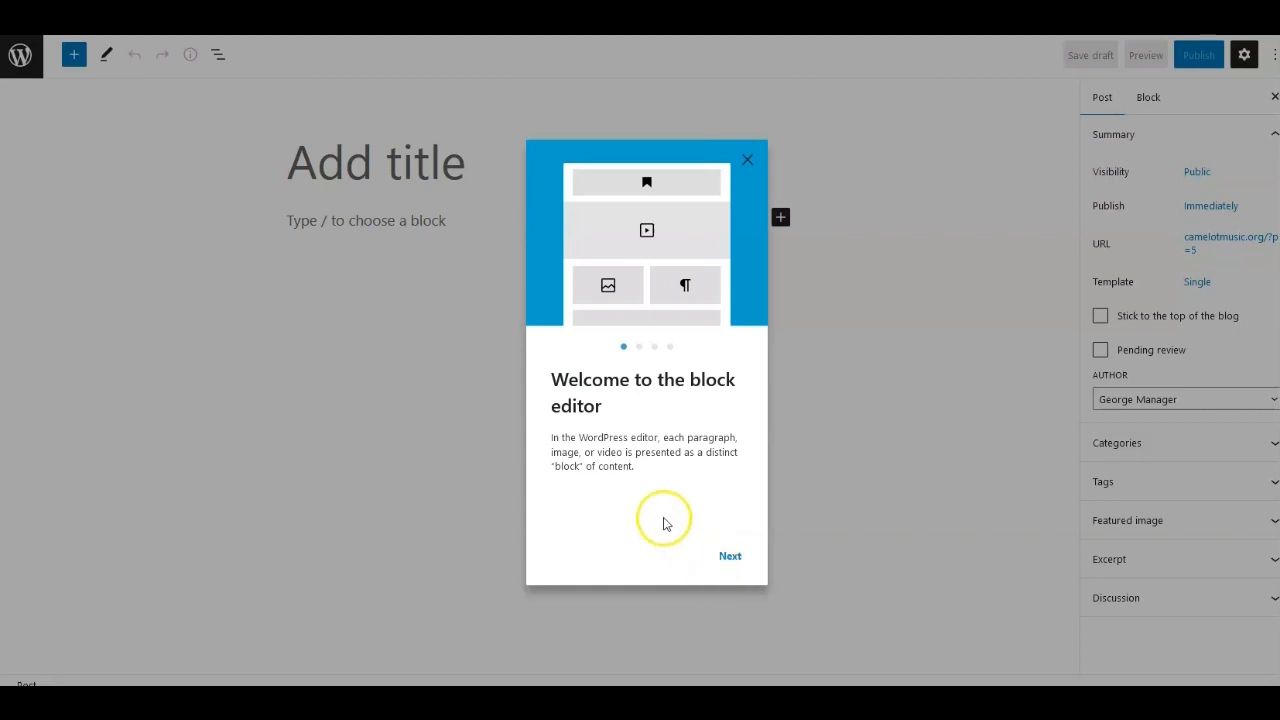
Dismiss the block editor welcome guide after advancing one page.
click(728, 558)
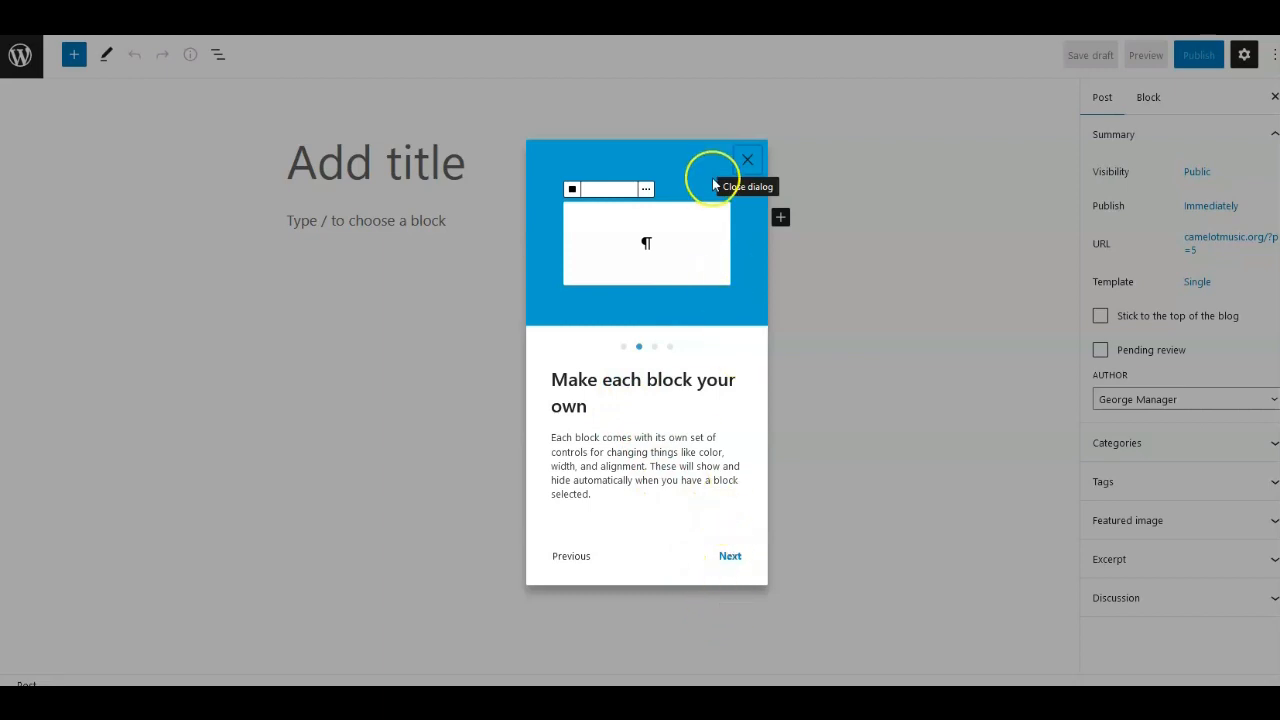
click(747, 163)
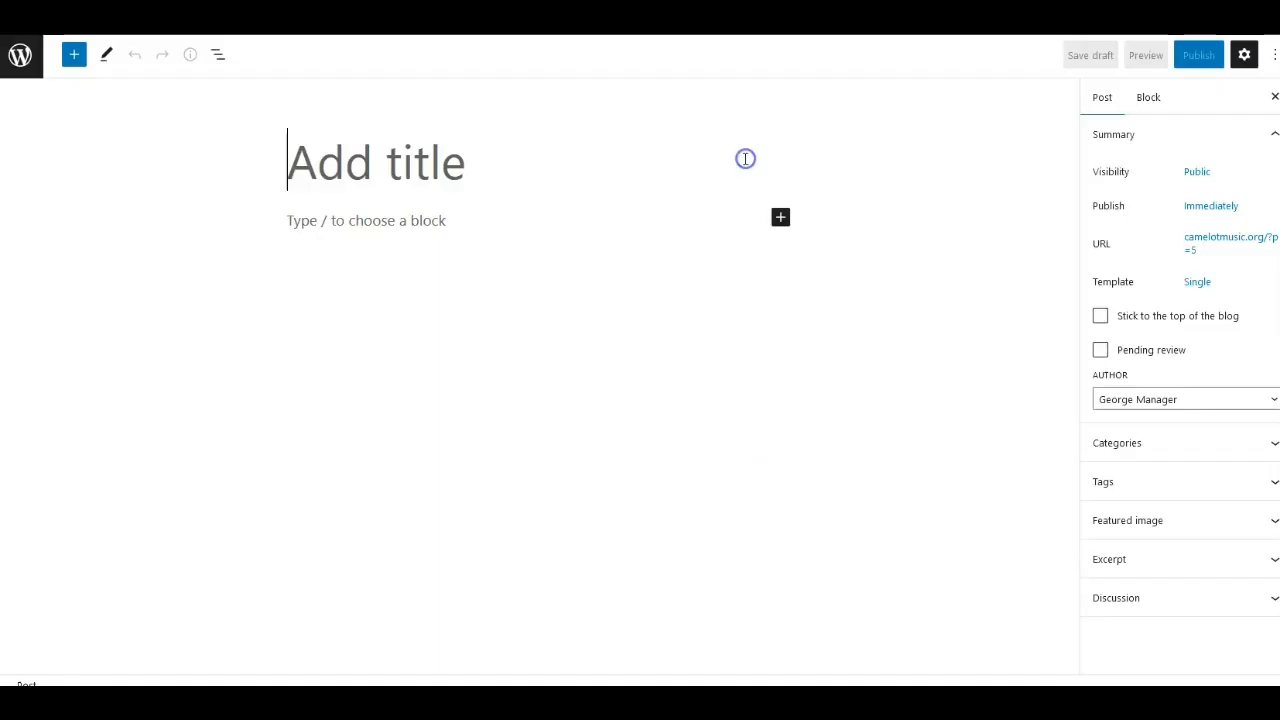
Add a Paragraph block and paste in the copied post title and introductory paragraph.
click(302, 158)
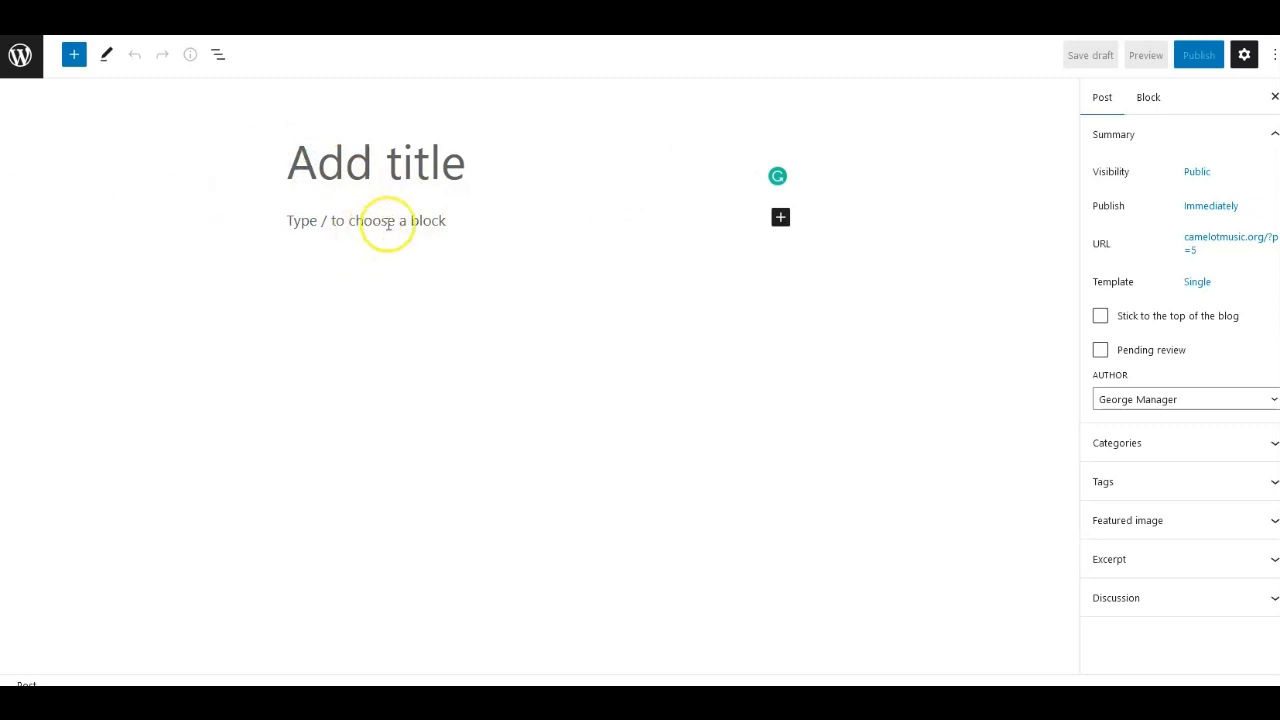
click(779, 218)
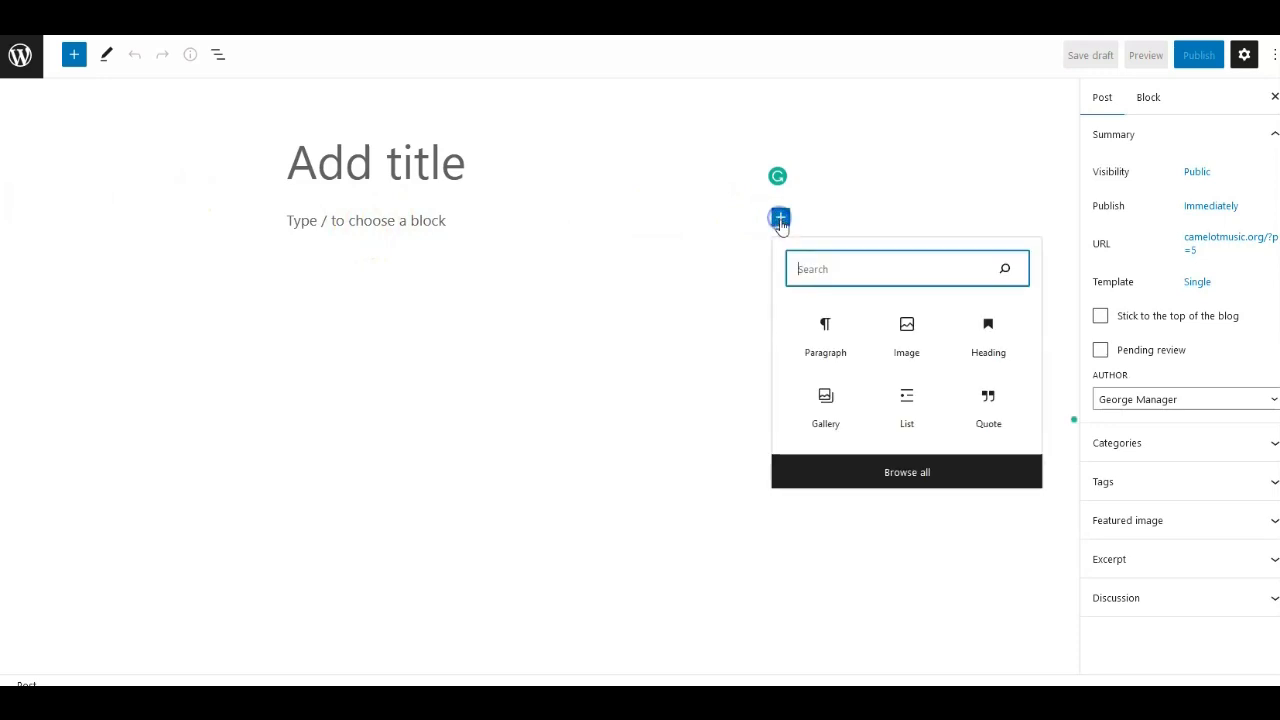
click(825, 334)
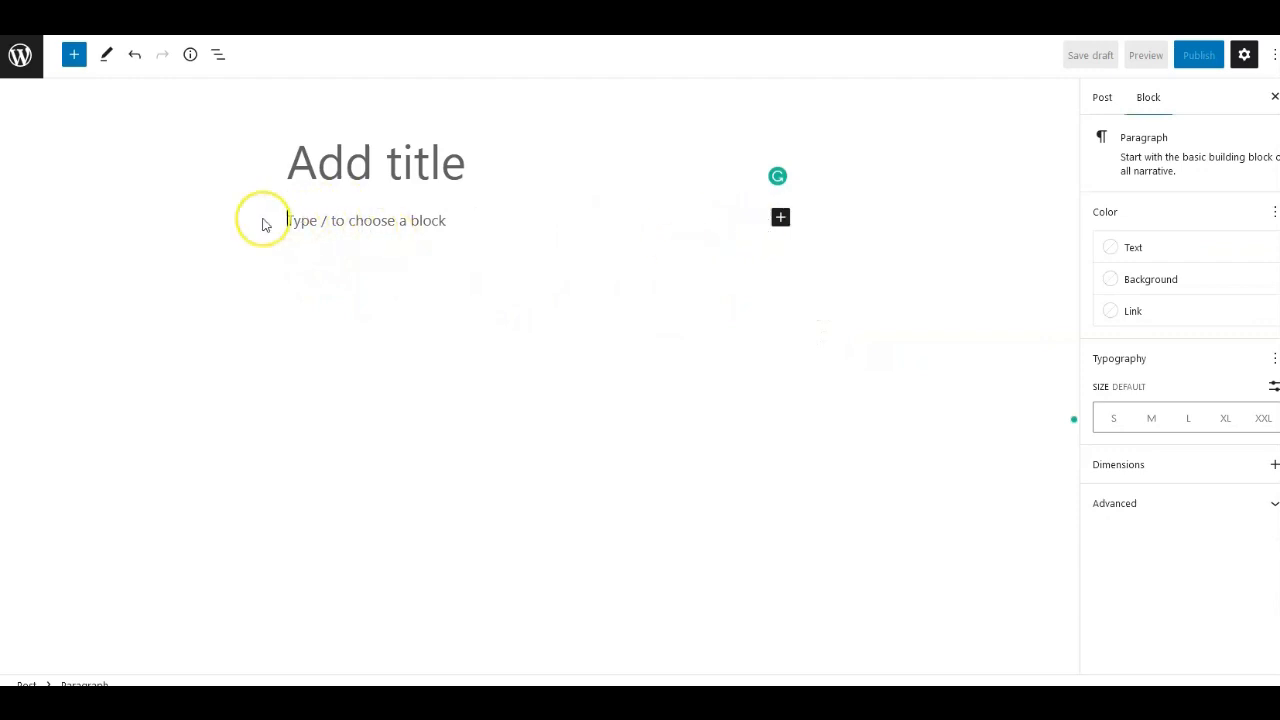
click(297, 222)
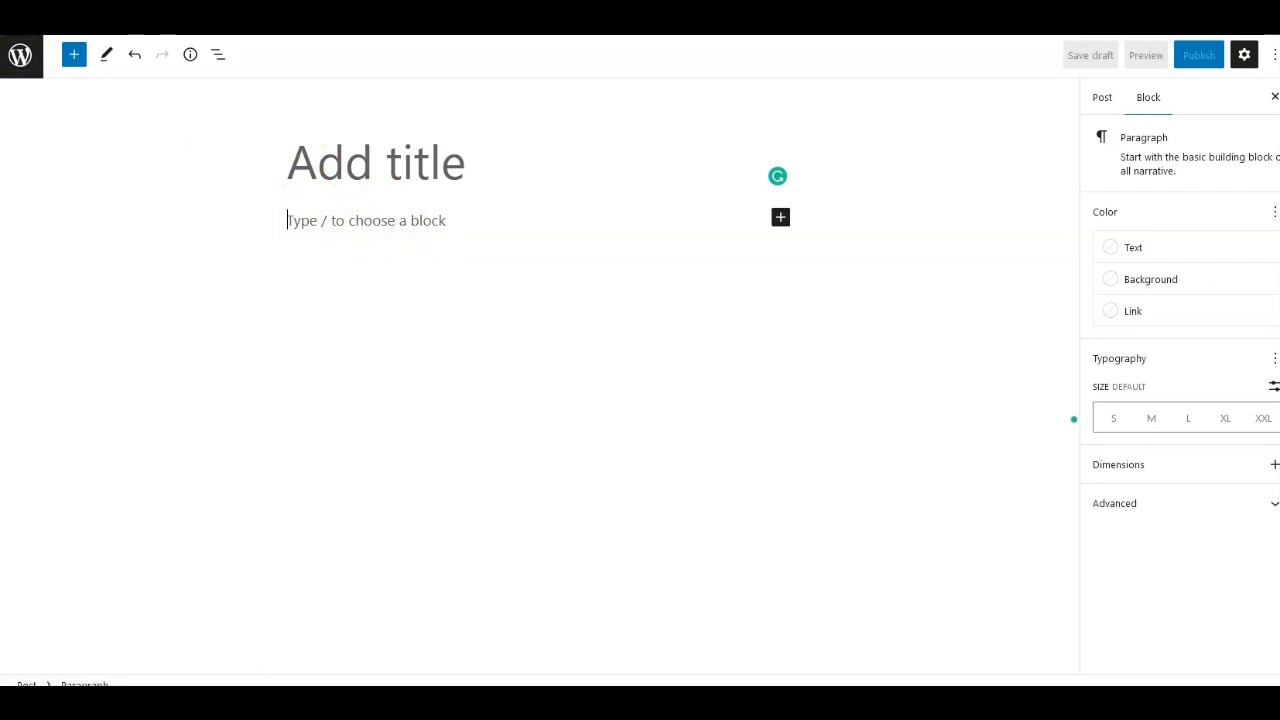
text(Raise Chickens From Chicks To Egg-Laying Pullets Raising chickens from chicks to egg-laying pulletts is a rewarding journey, one that can be both enjoyable and educational. To begin the process, you need to first buy your chicks. This article will take you through the steps of buying healthy chicks so you can start your flock off right.)
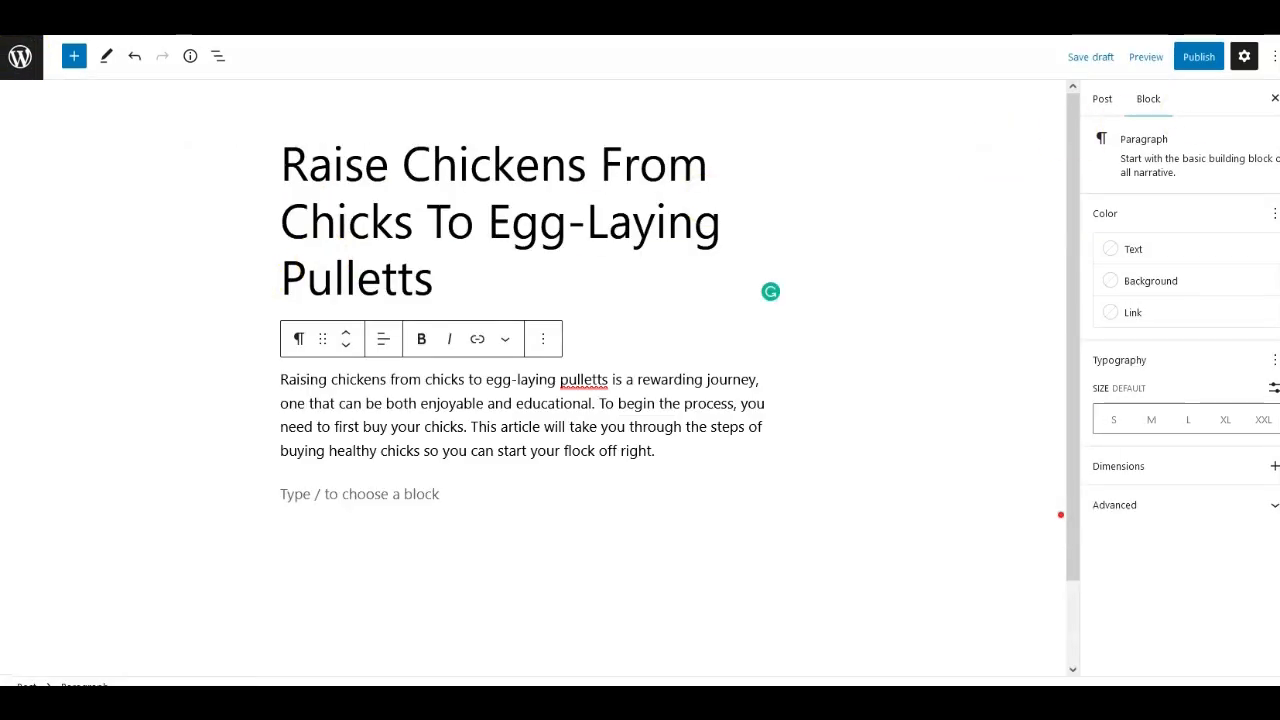
key(ctrl+Tab)
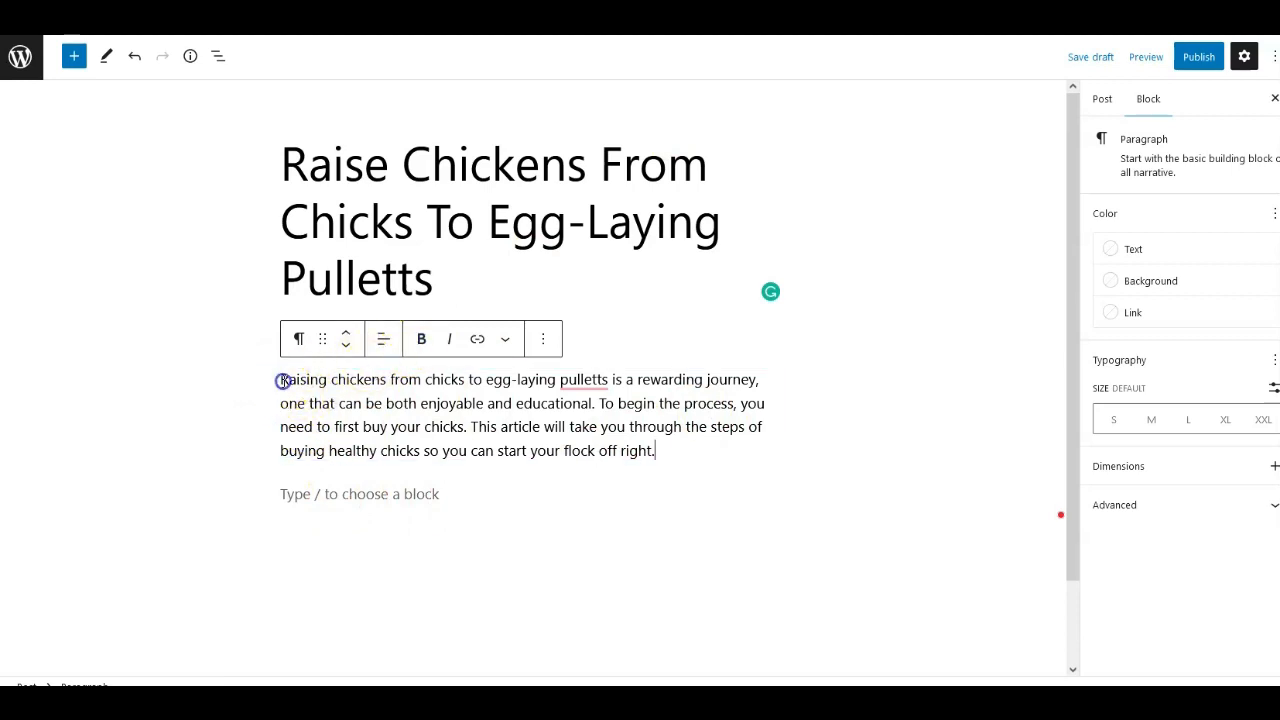
Make the opening phrase 'Raising chickens from chicks' bold in the paragraph.
drag(326, 382, 394, 366)
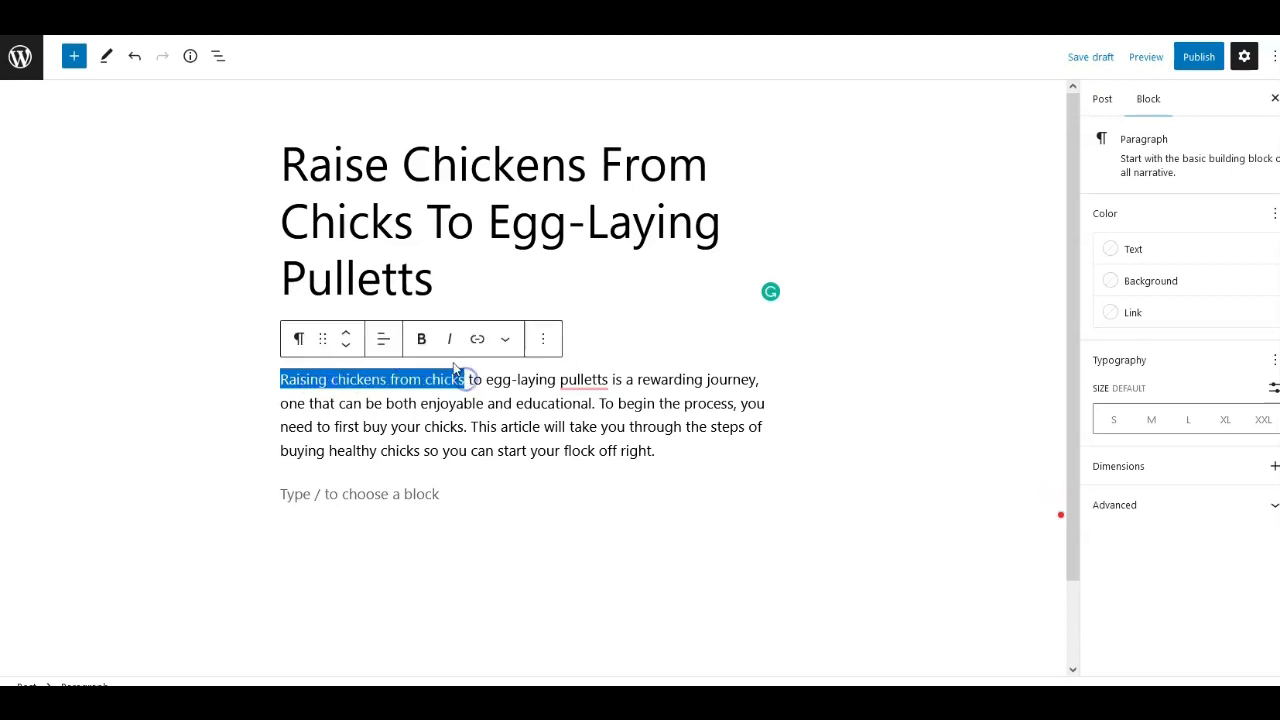
click(420, 339)
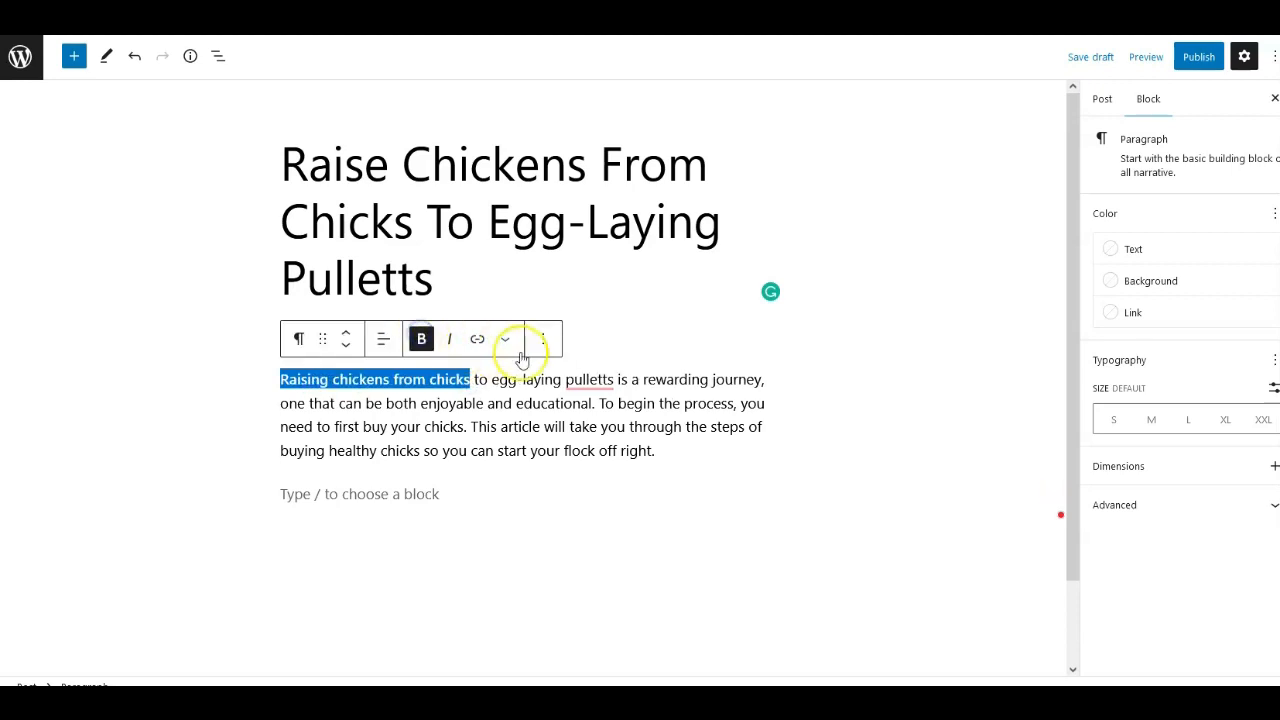
click(298, 398)
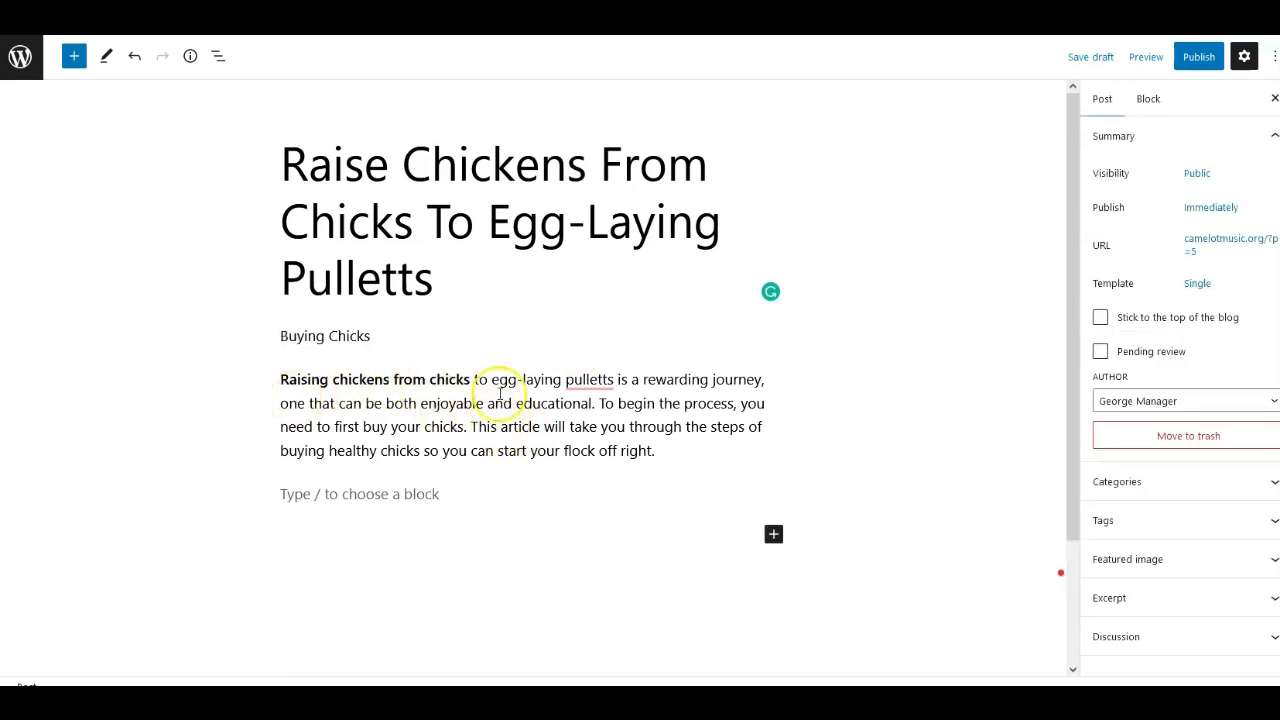
drag(471, 427, 511, 427)
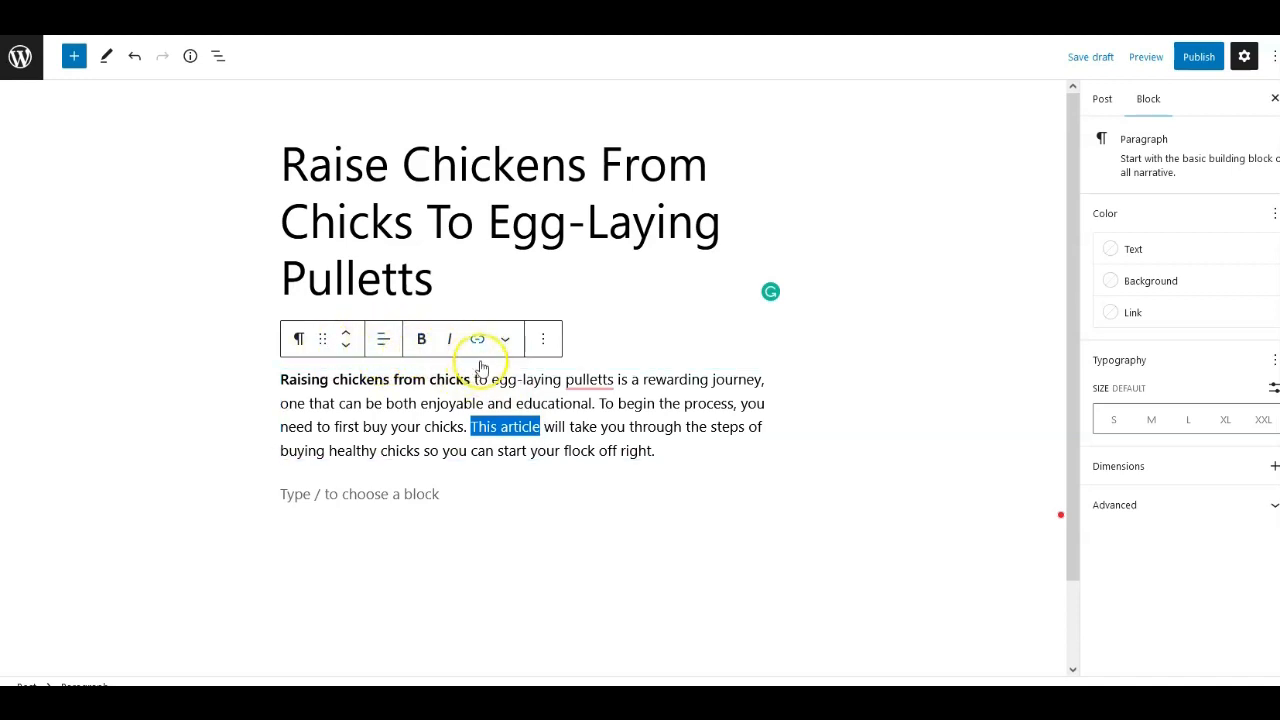
click(541, 341)
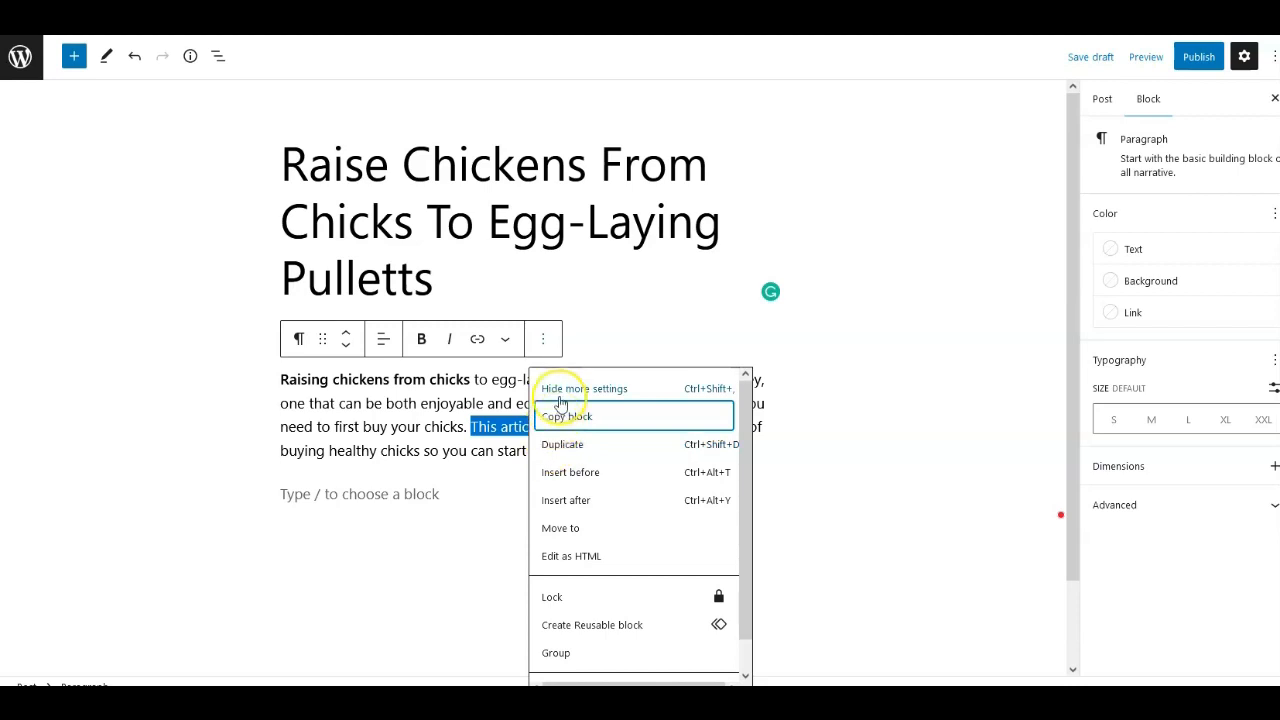
click(300, 497)
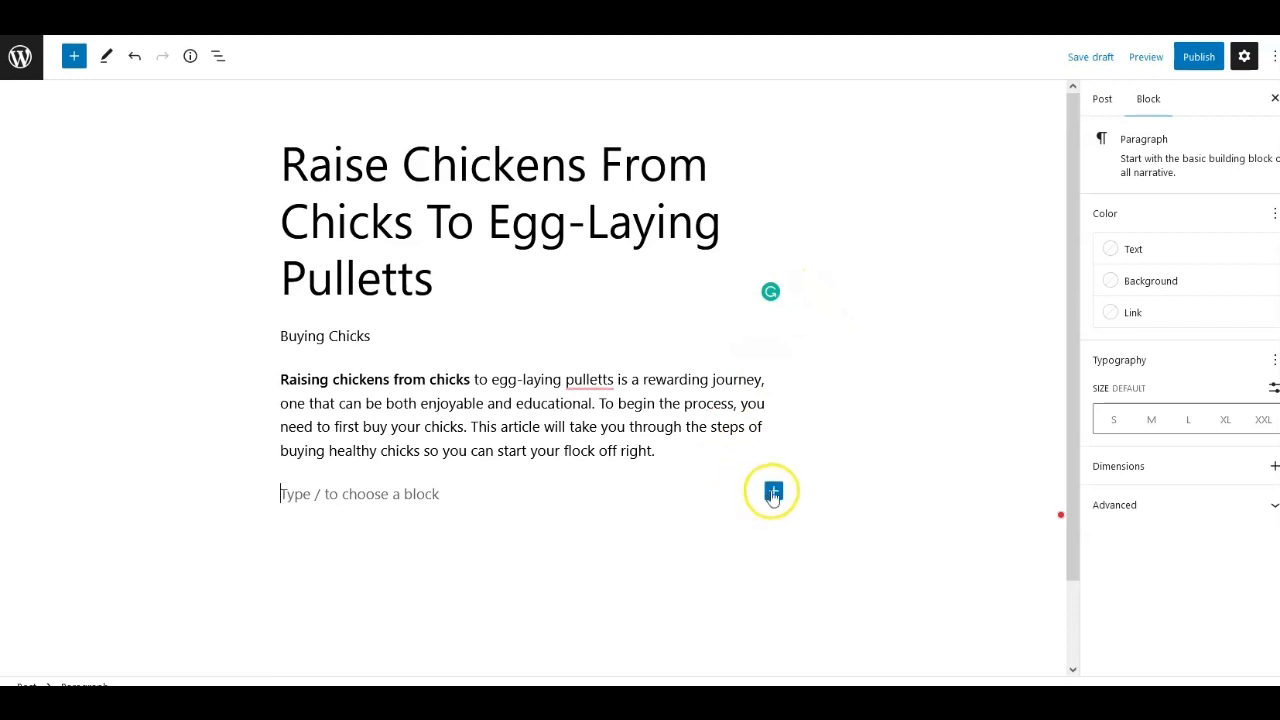
Insert an Image block below the paragraph and upload a chicken photo from the Pictures folder.
click(772, 490)
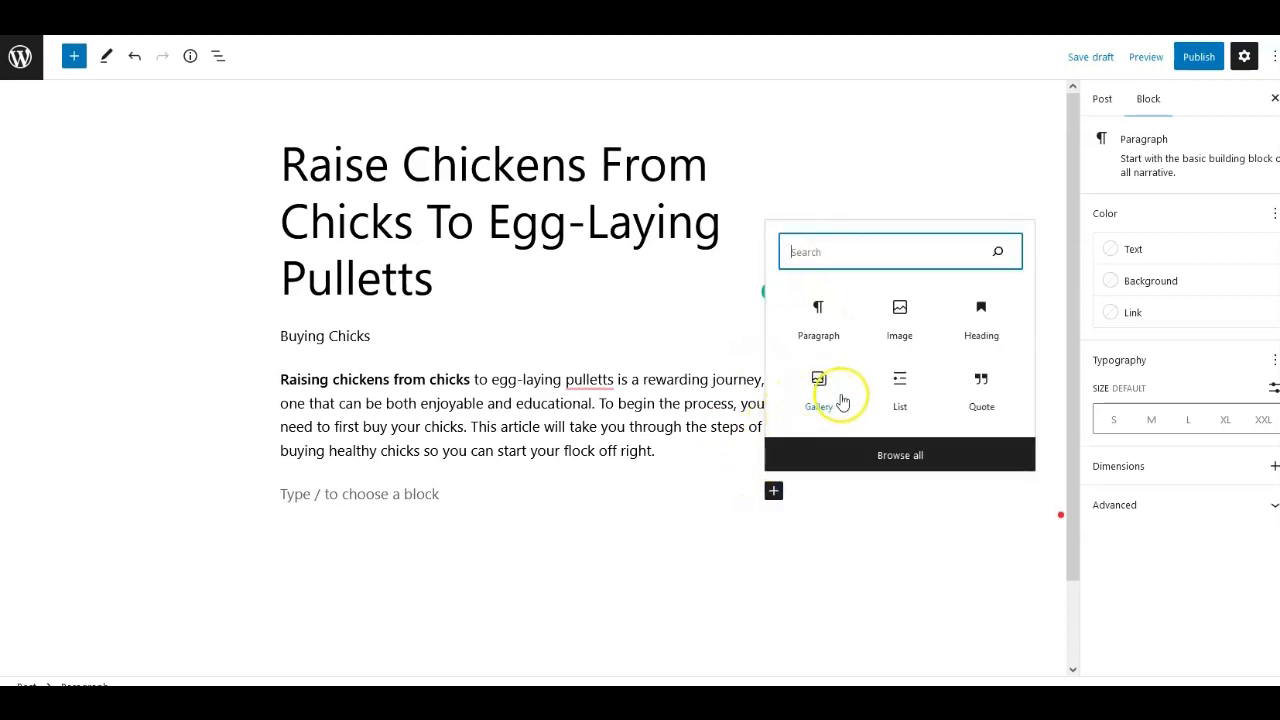
click(900, 308)
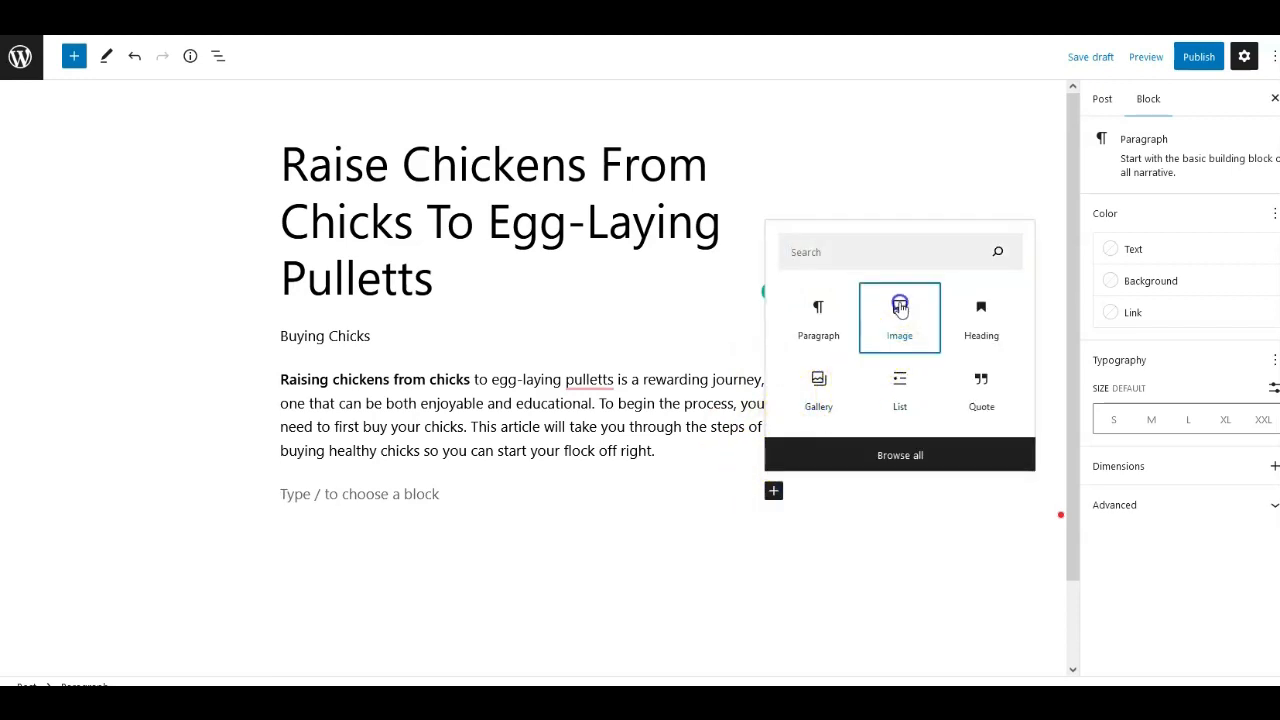
click(900, 308)
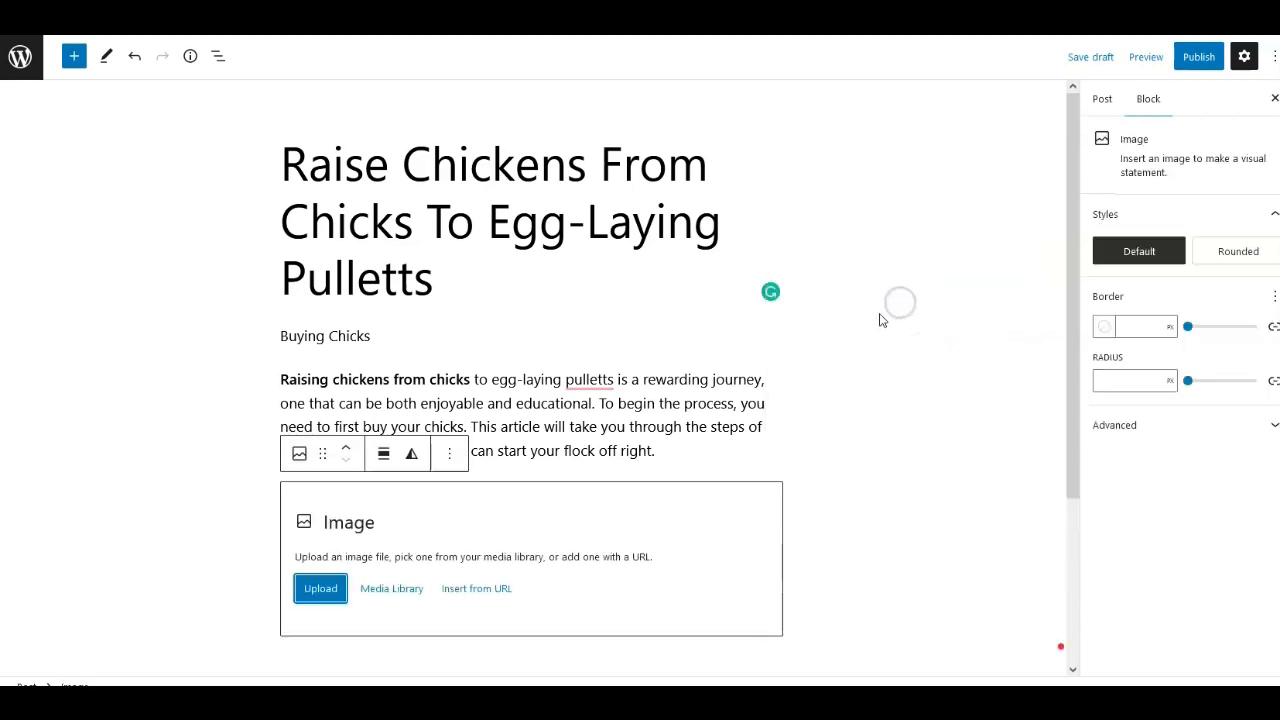
click(338, 590)
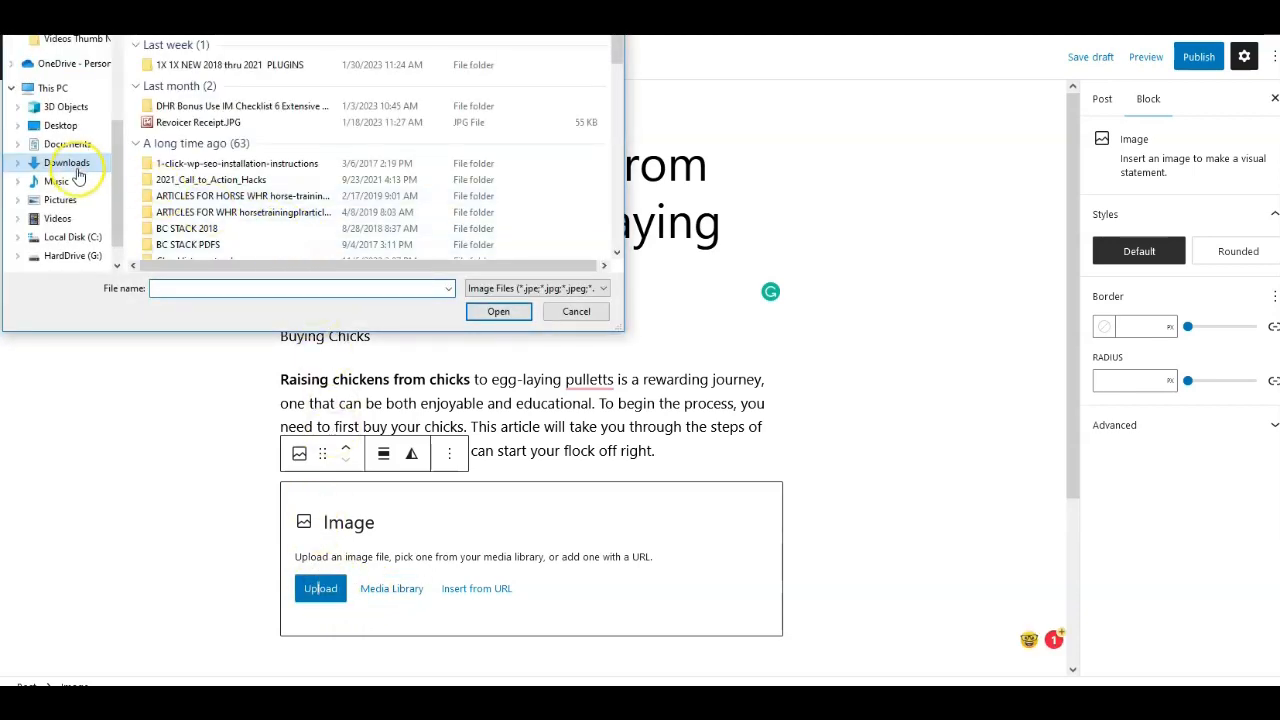
click(60, 199)
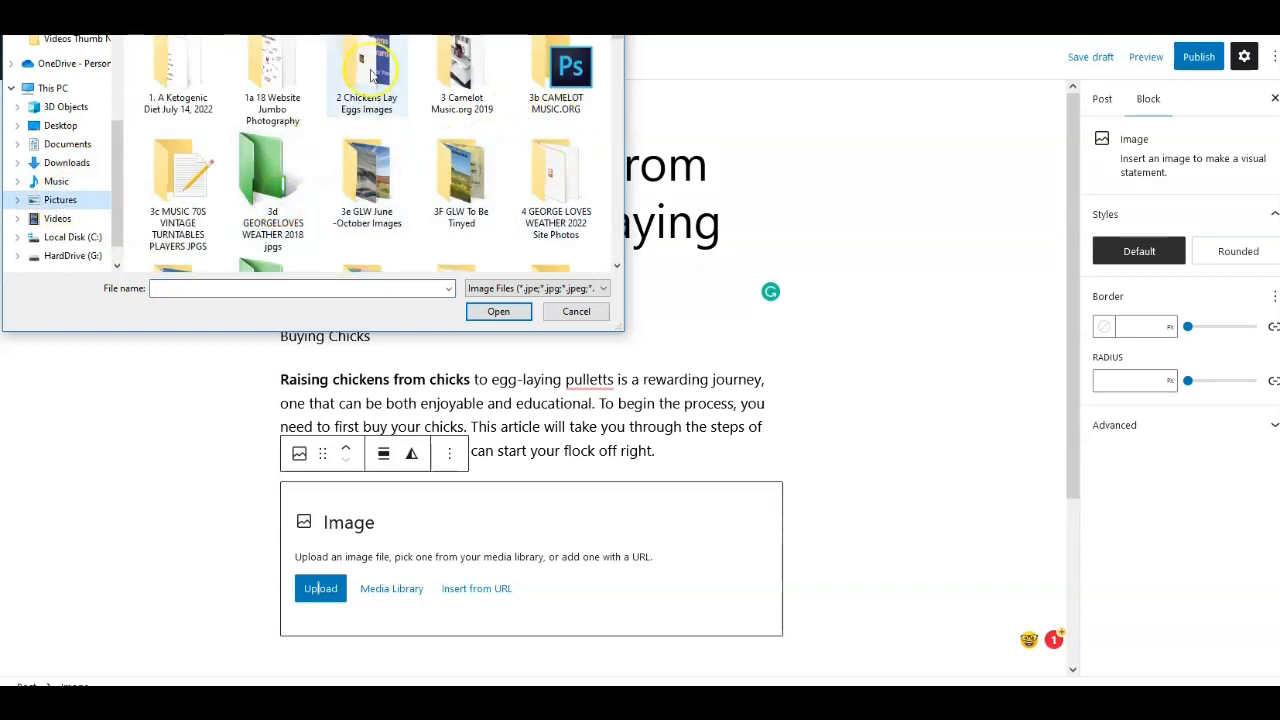
scroll(366, 72, down, 5)
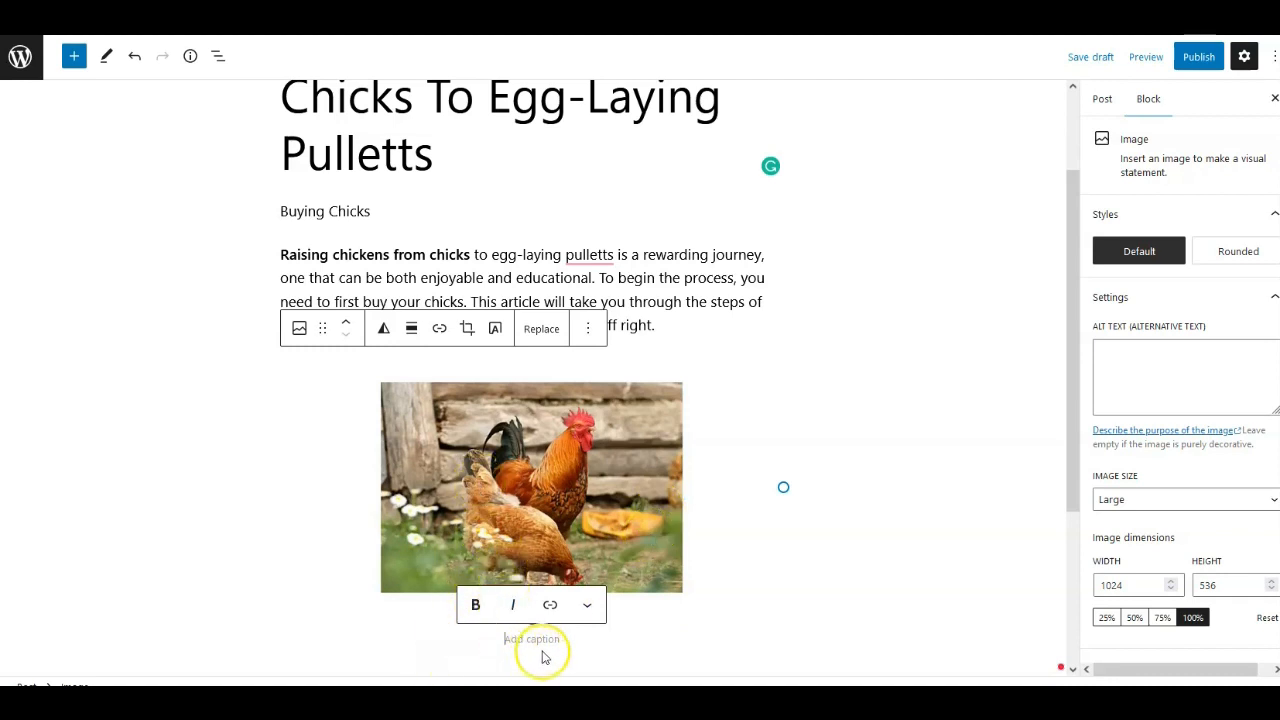
Apply the Rounded style to the image block.
click(586, 605)
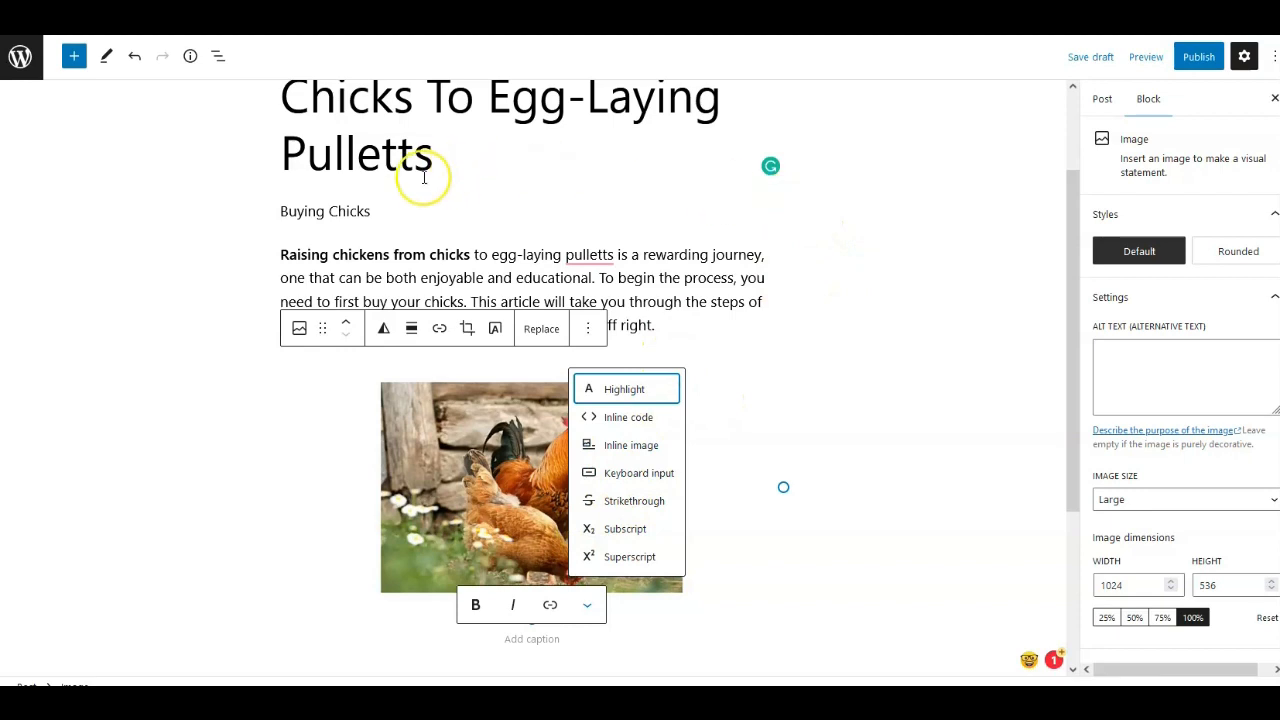
scroll(117, 105, up, 1)
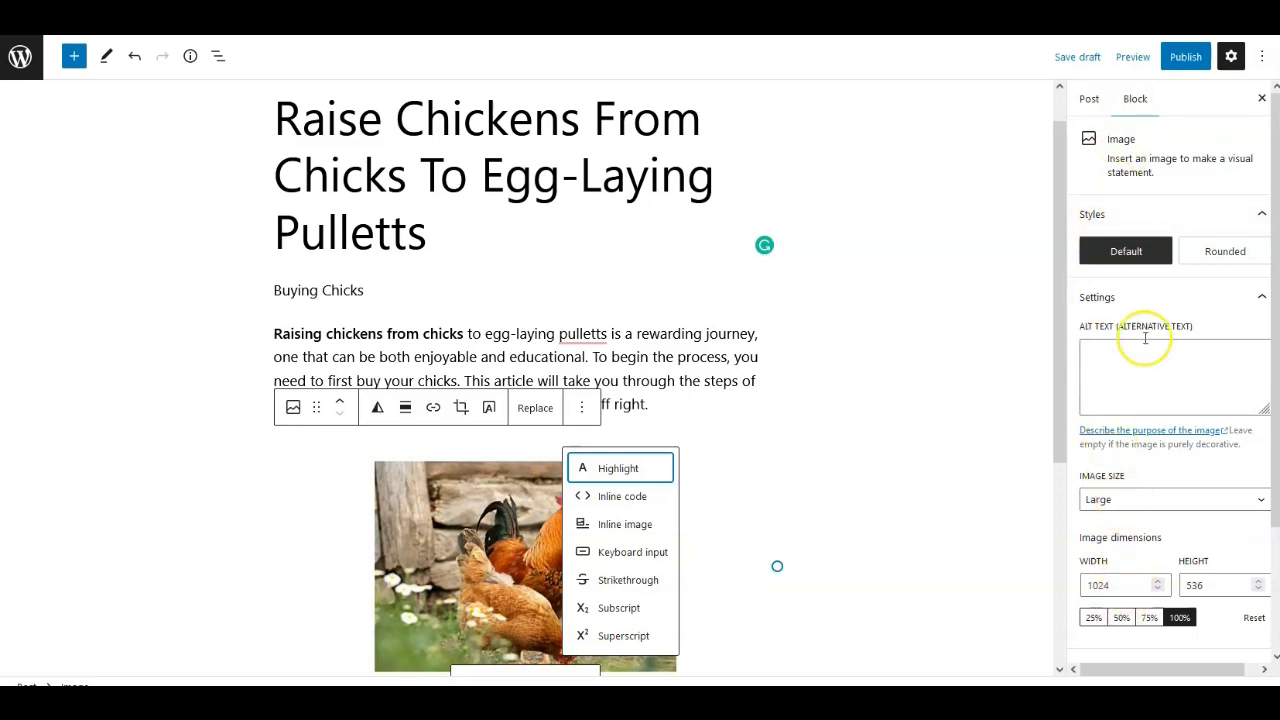
click(1213, 255)
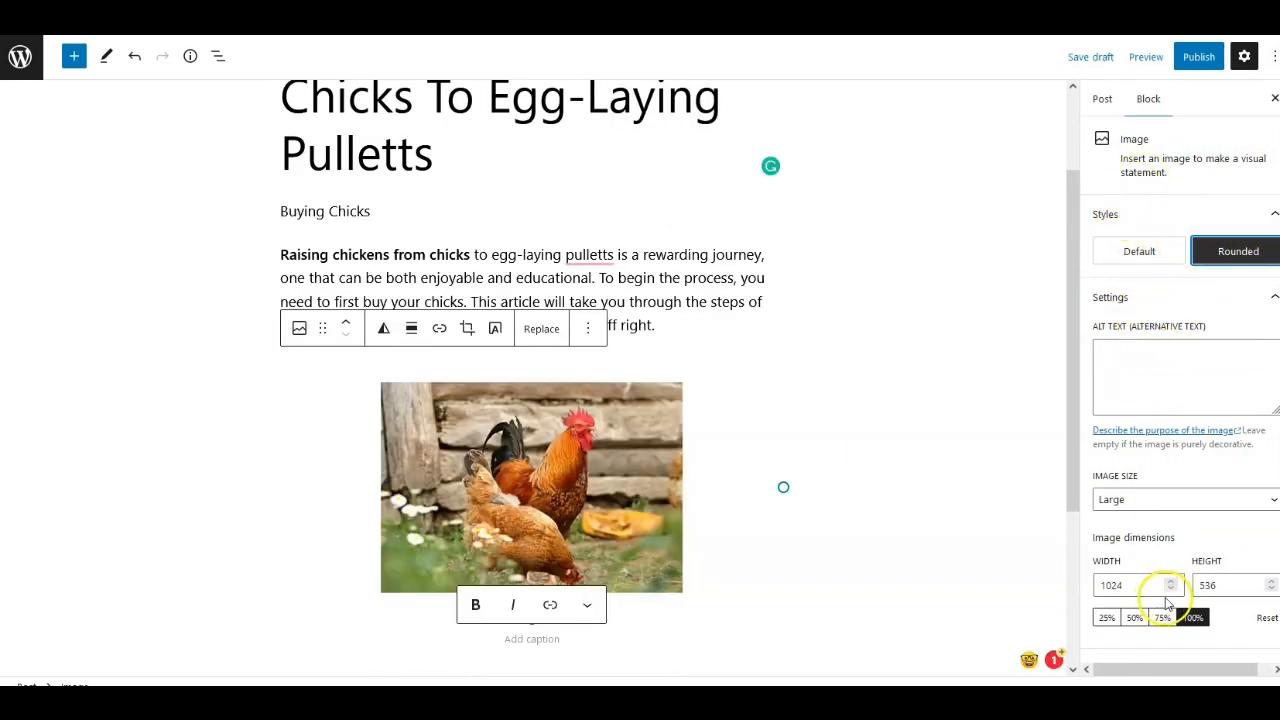
Set the image's border width to 12 px.
scroll(1170, 586, down, 3)
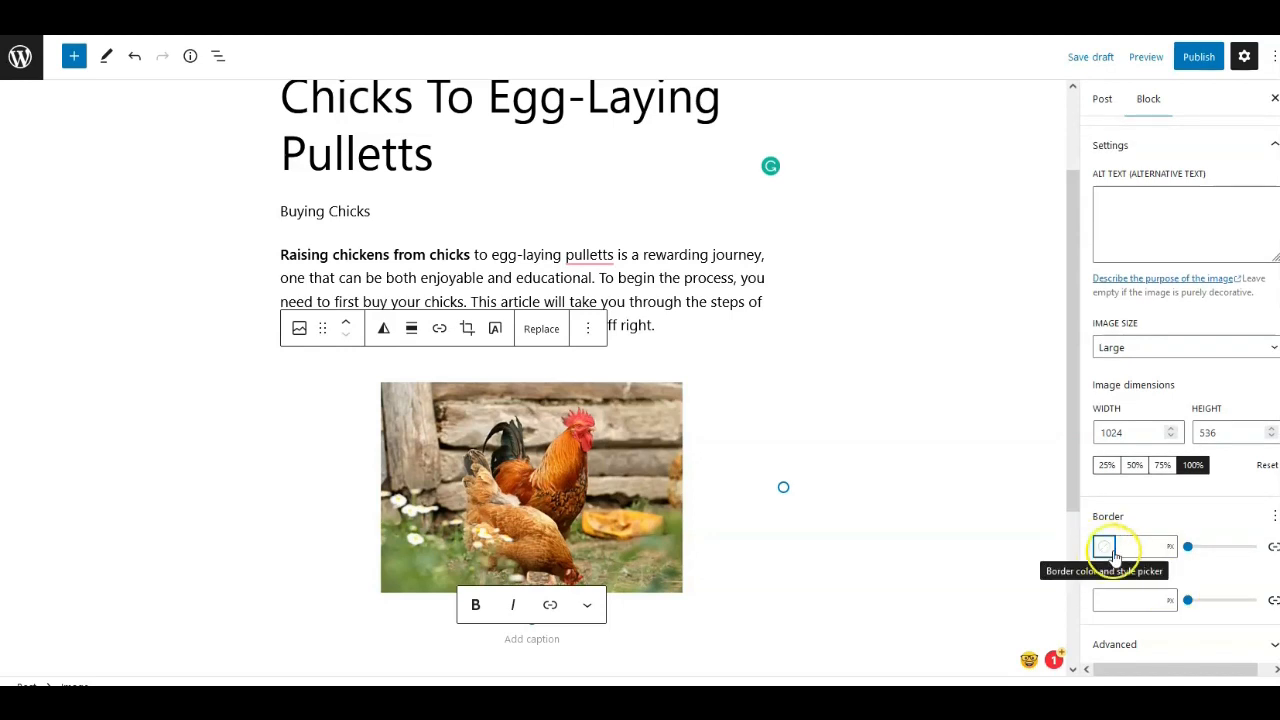
click(1195, 546)
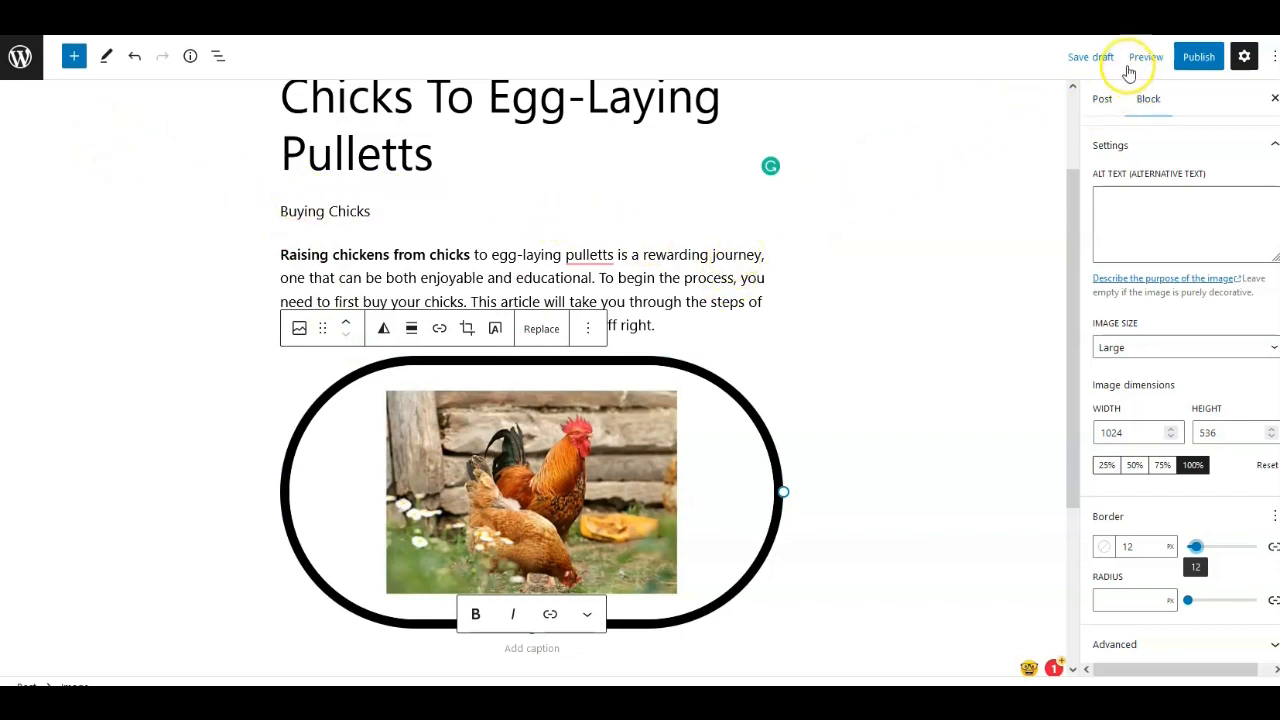
Save the post as a draft and preview it in Tablet view.
click(1088, 57)
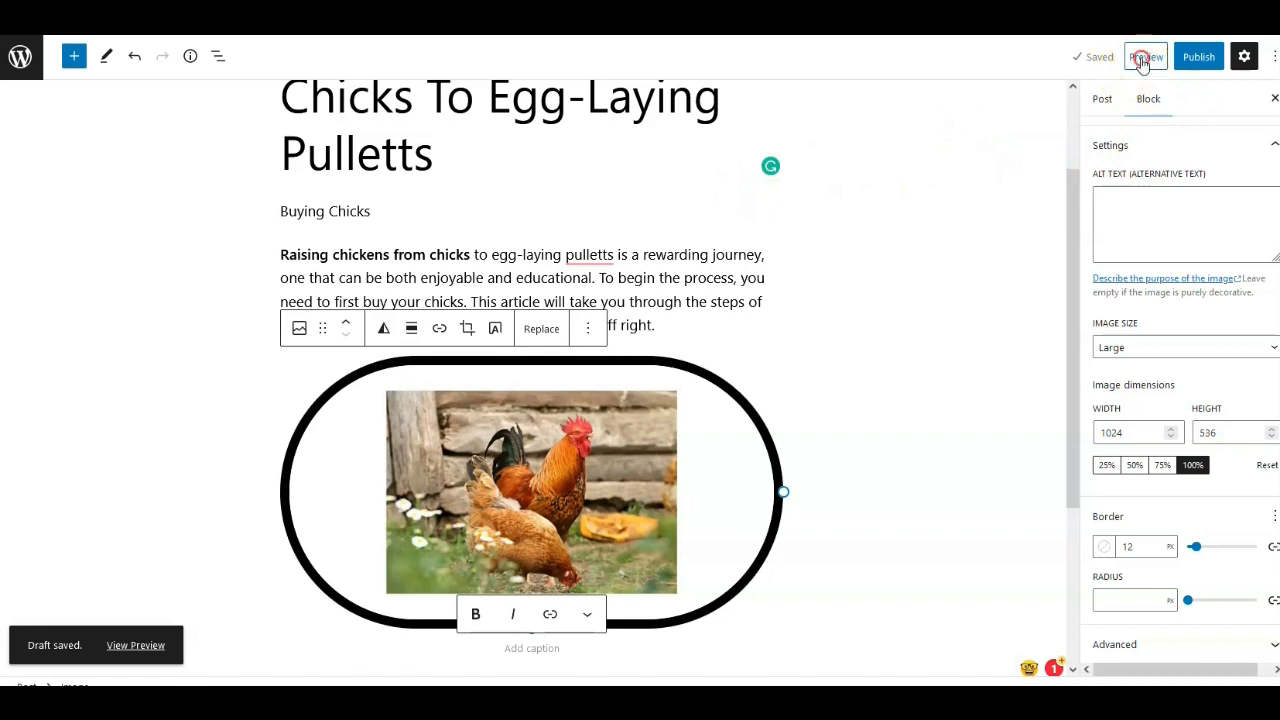
right_click(1142, 62)
click(1139, 61)
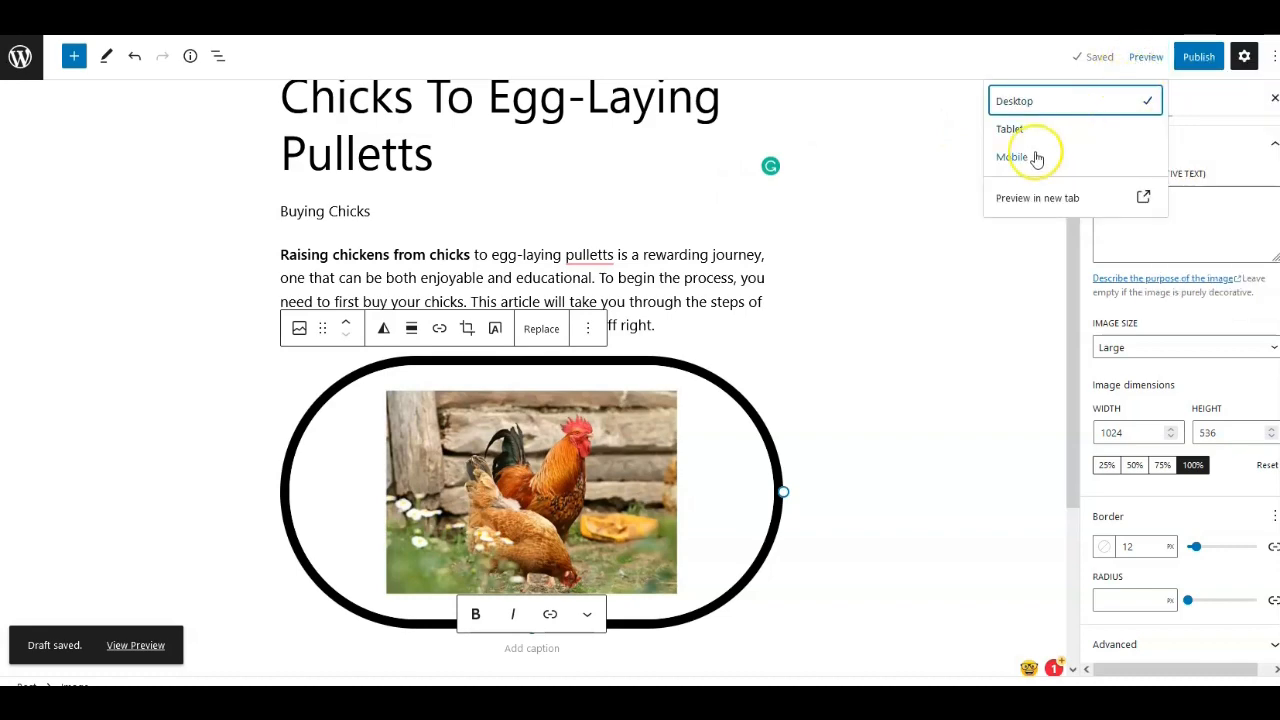
click(1010, 129)
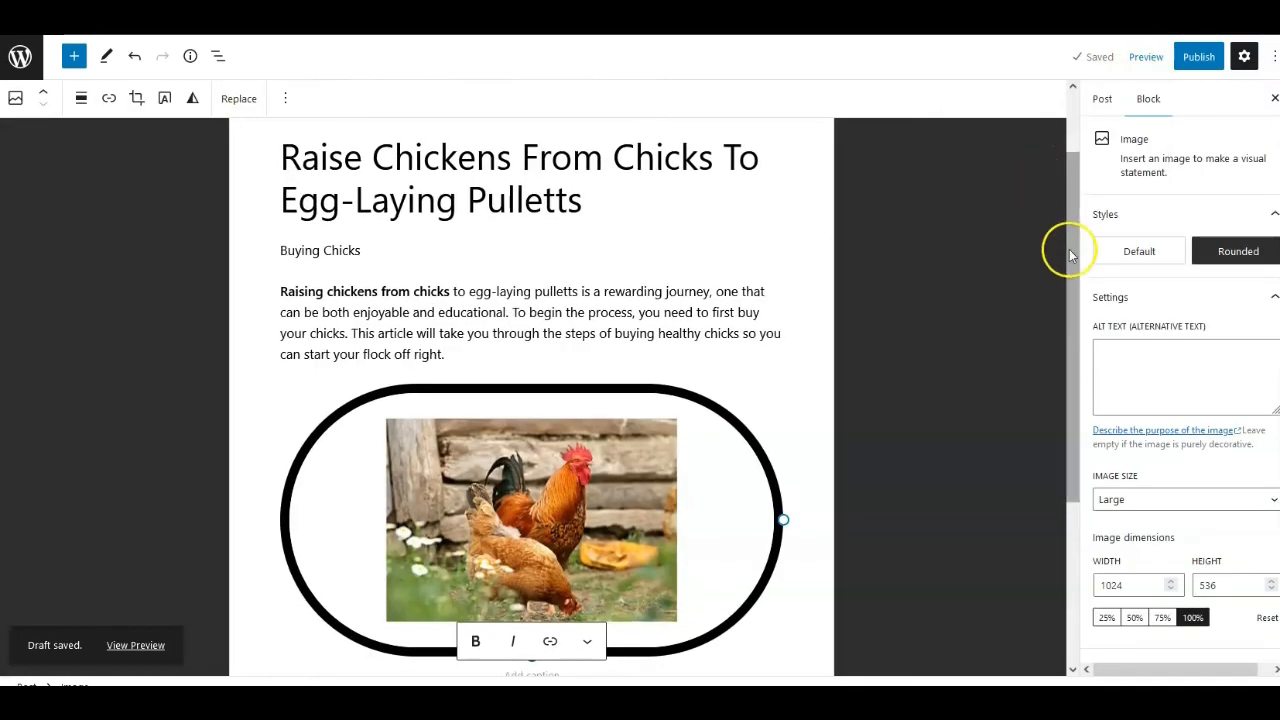
scroll(831, 356, down, 3)
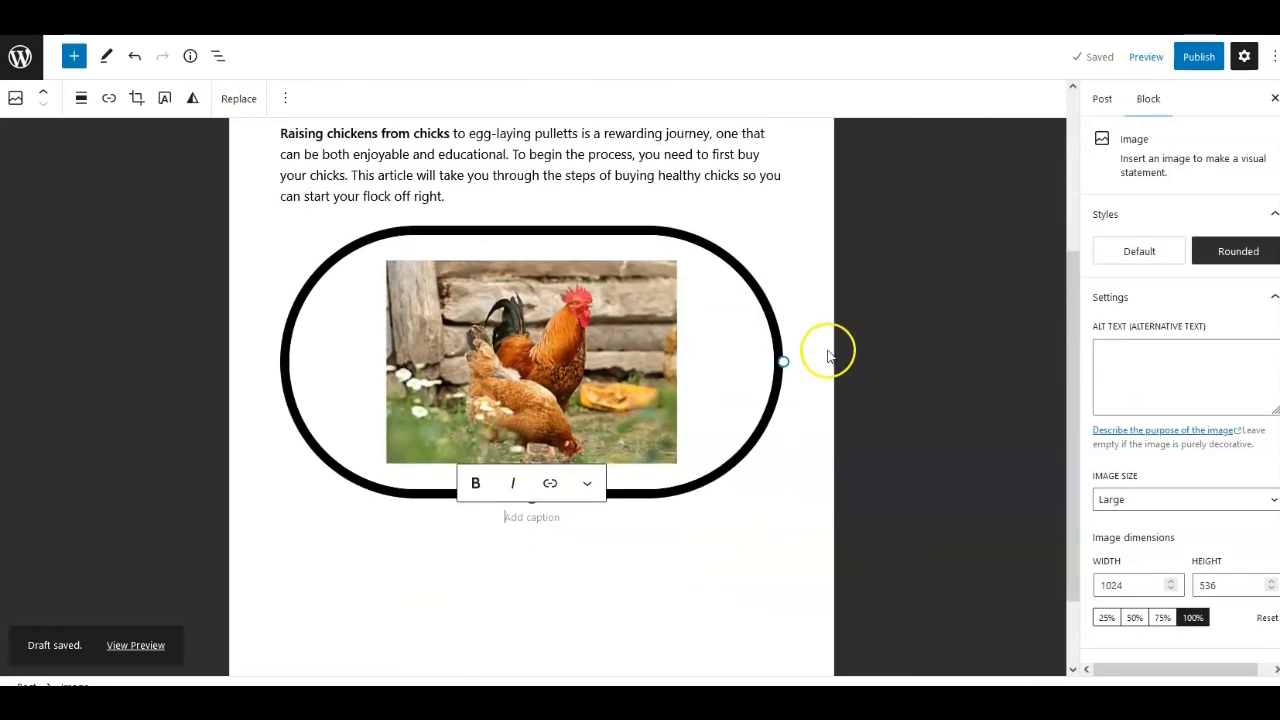
scroll(828, 355, up, 3)
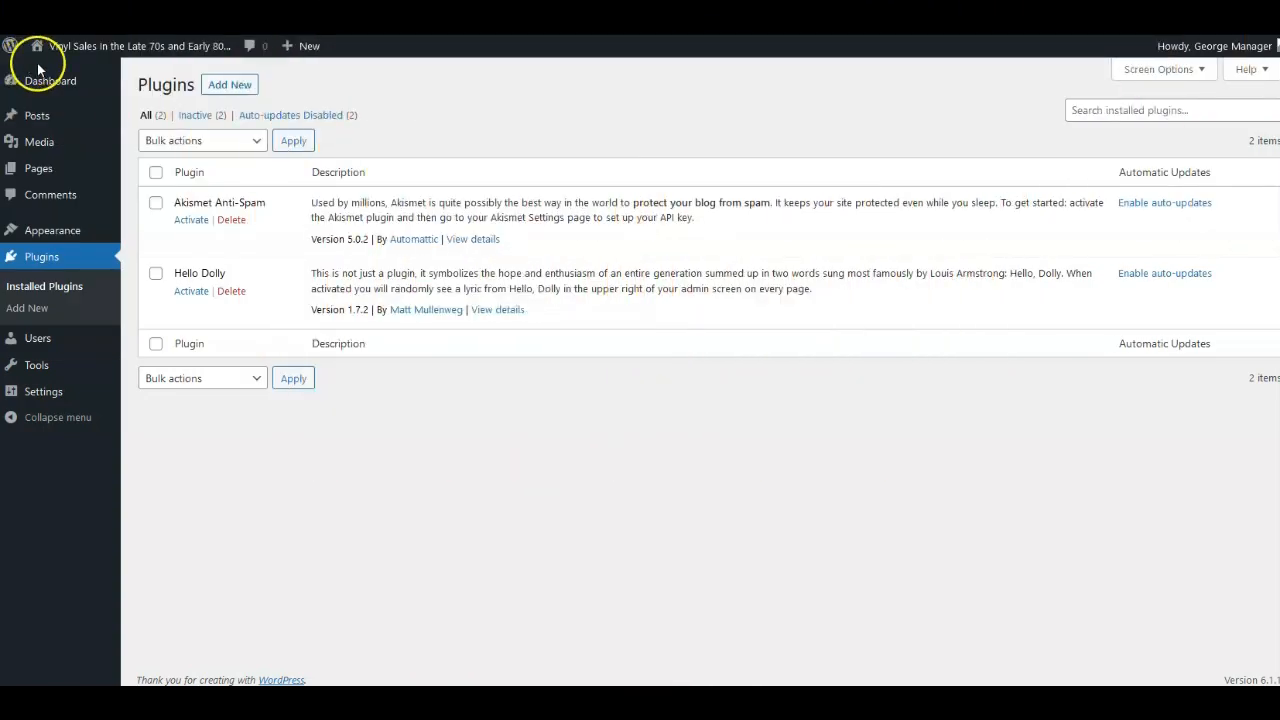
Open the Add Plugins page and search for classic editor.
click(209, 86)
click(1085, 131)
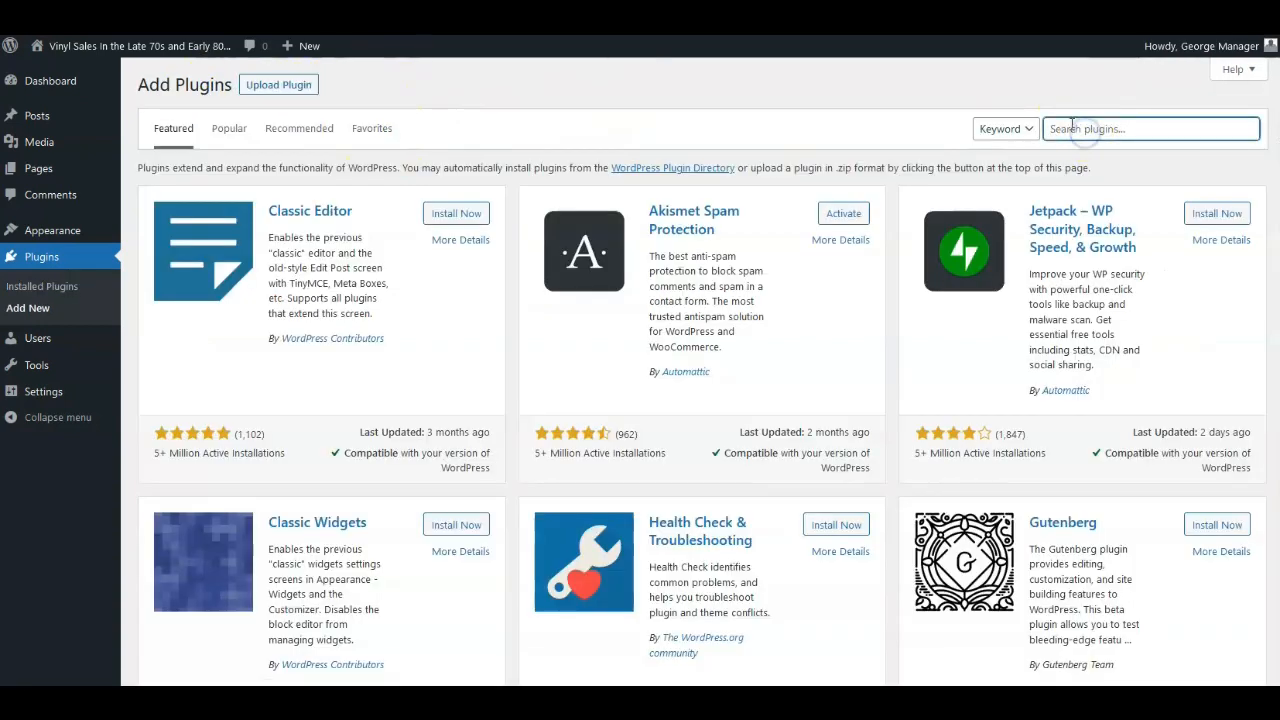
text(classic editor)
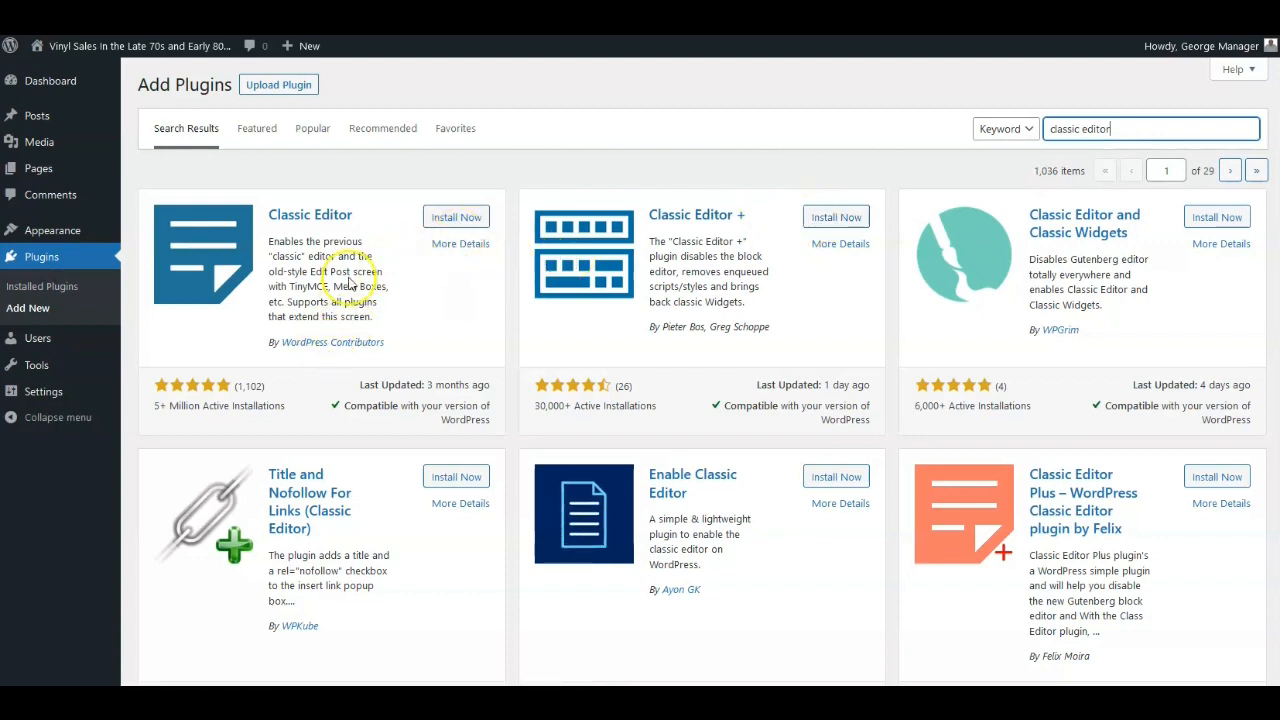
Install and activate the Classic Editor plugin.
click(444, 219)
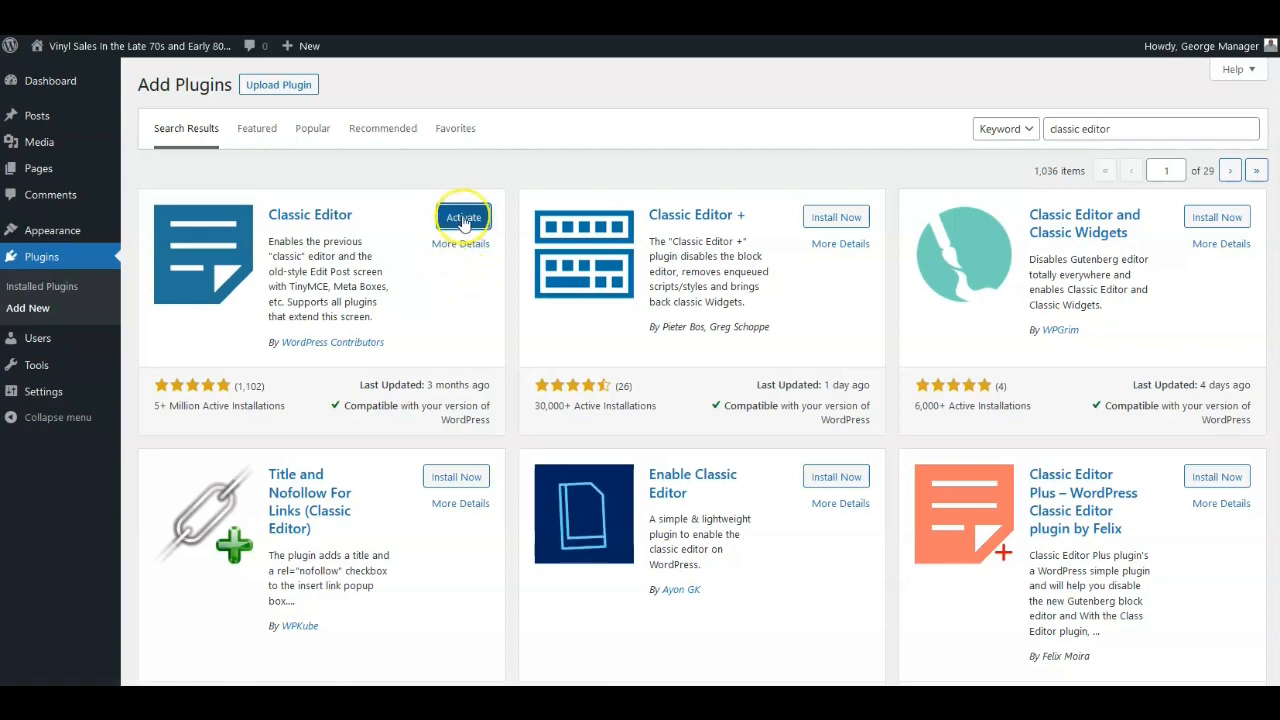
click(462, 217)
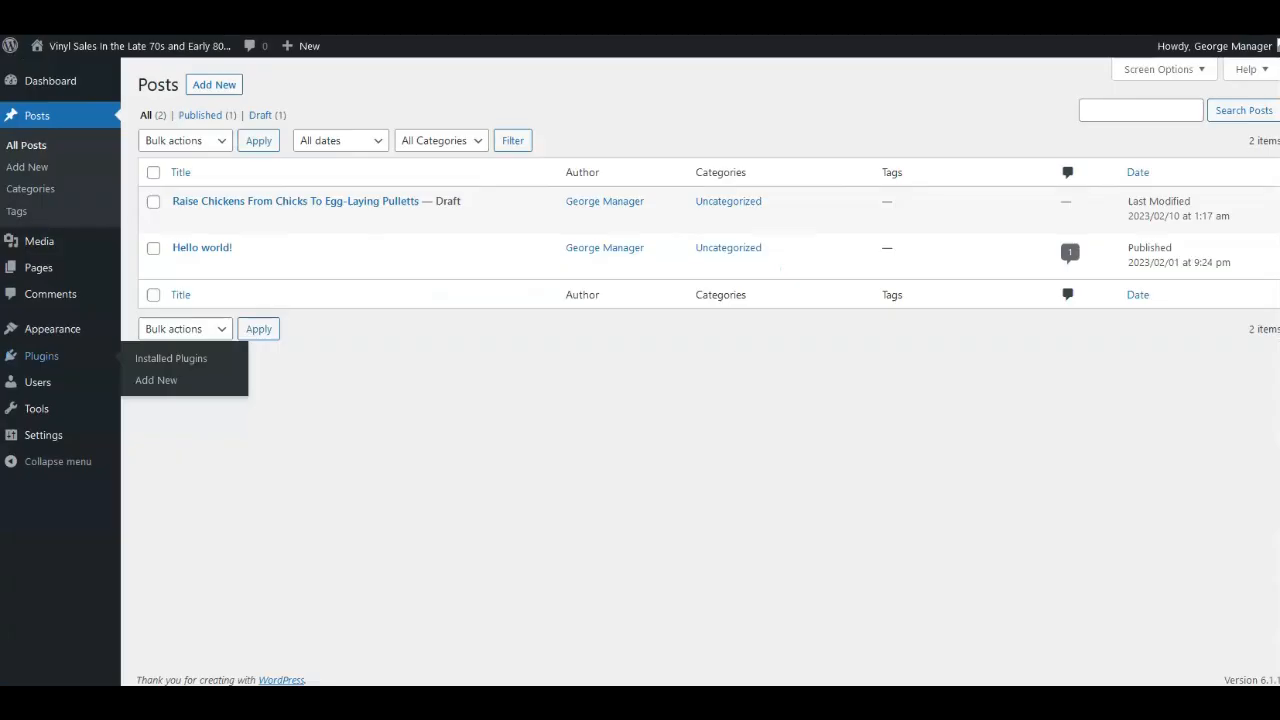
Open the Add New post screen in a new browser tab and switch to the next tab.
right_click(212, 84)
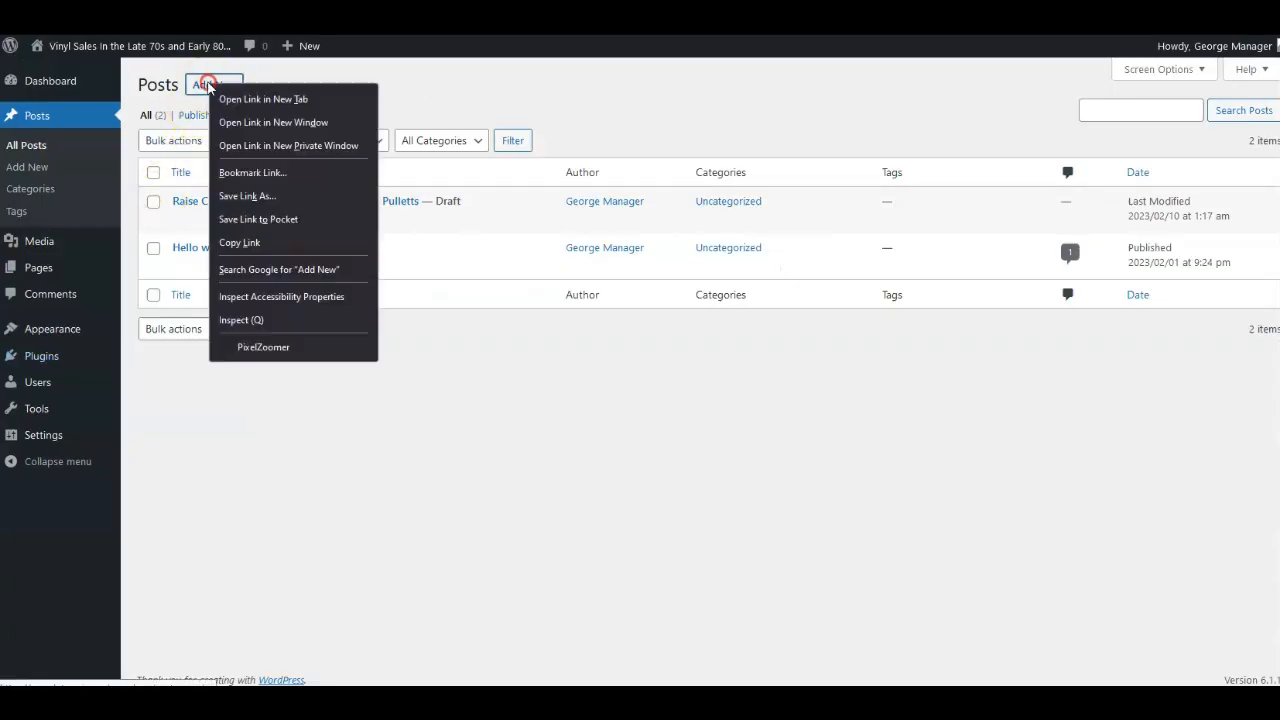
click(226, 101)
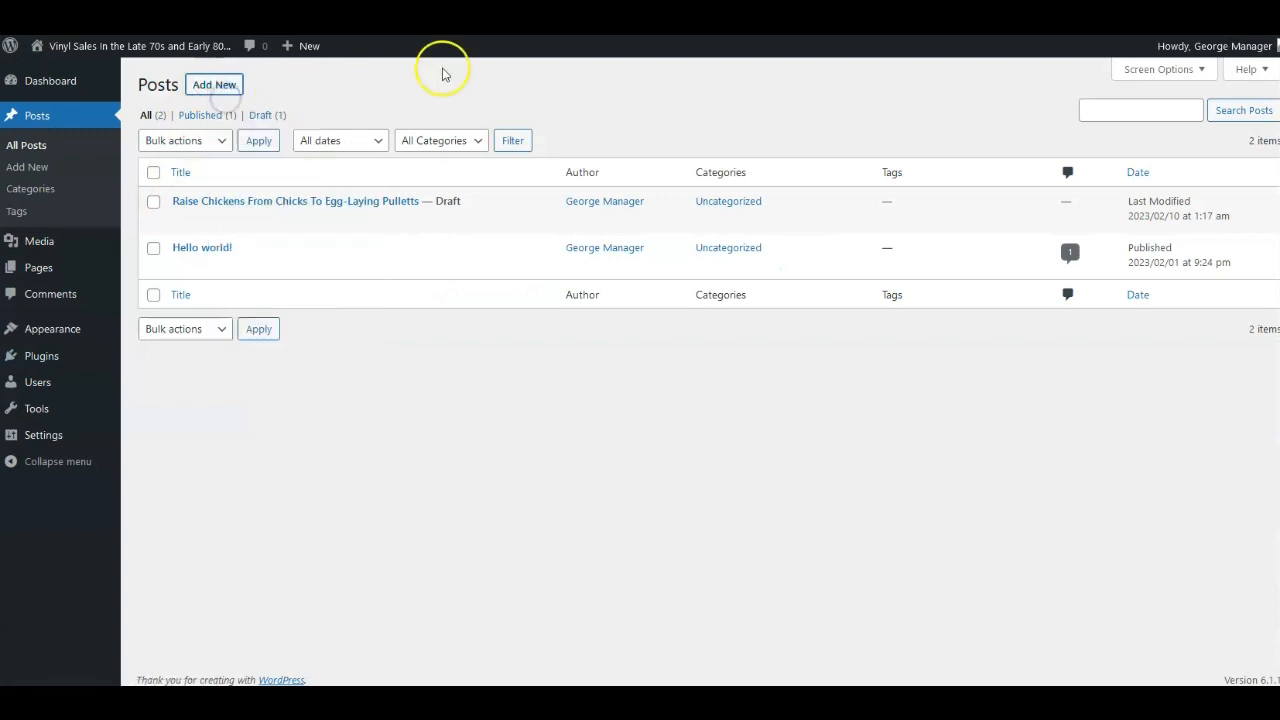
key(ctrl+Tab)
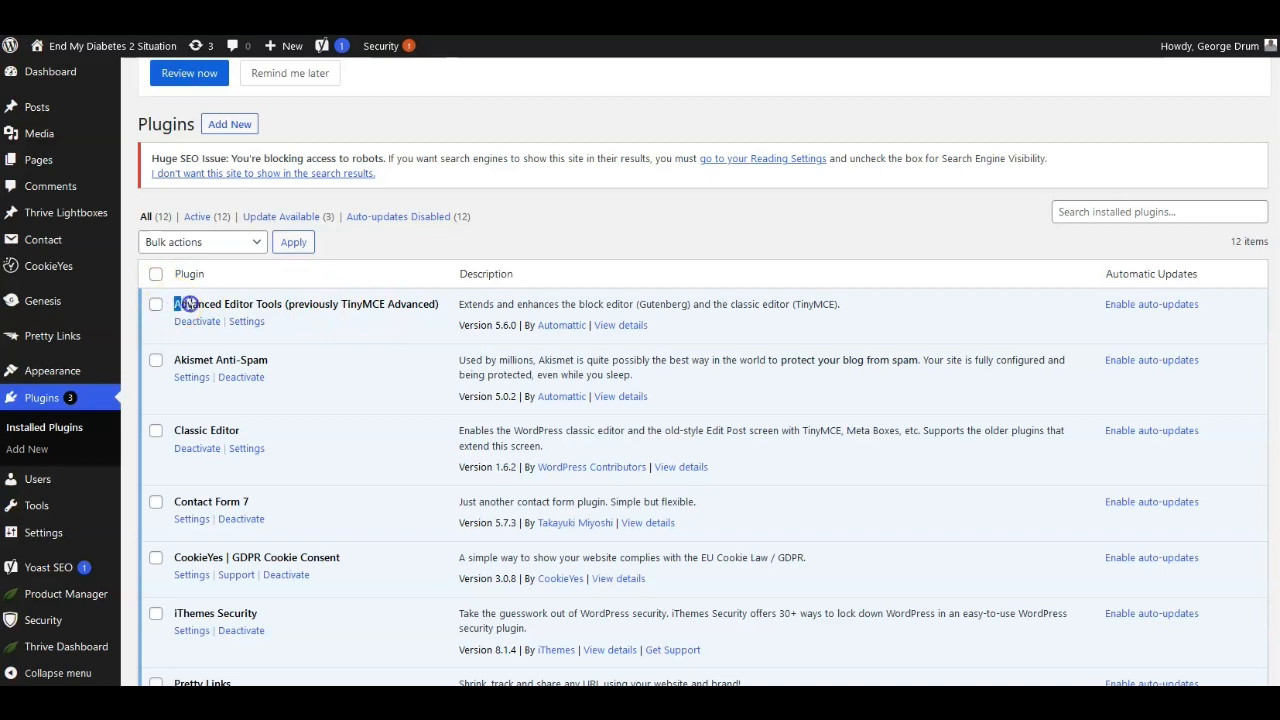
Copy the Advanced Editor Tools plugin name from another site and search for it among the plugins to add.
right_click(279, 296)
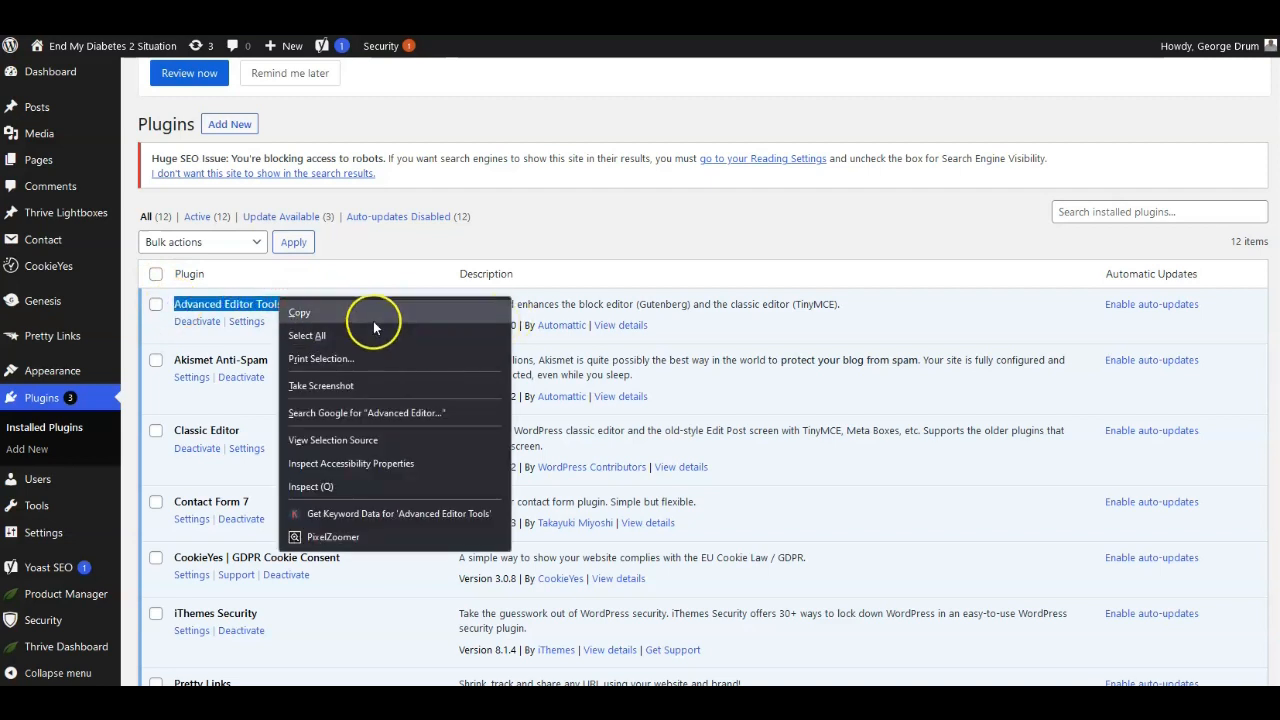
click(298, 312)
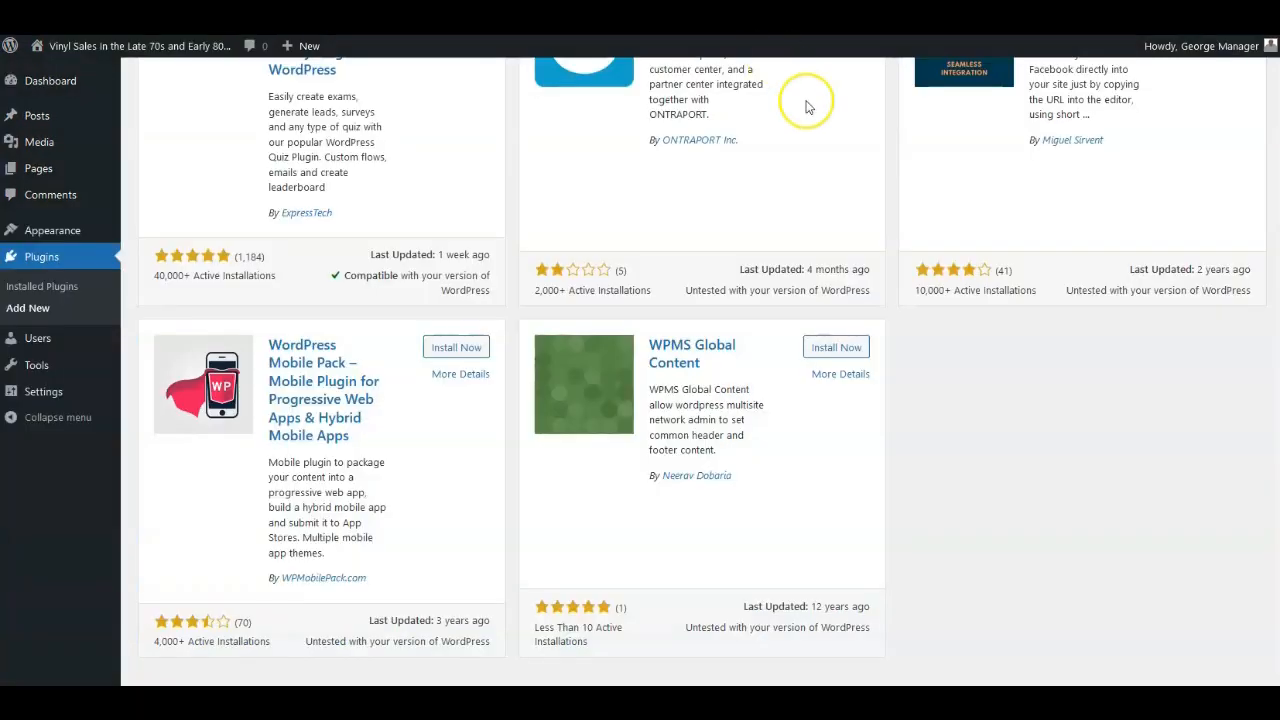
scroll(1014, 200, up, 10)
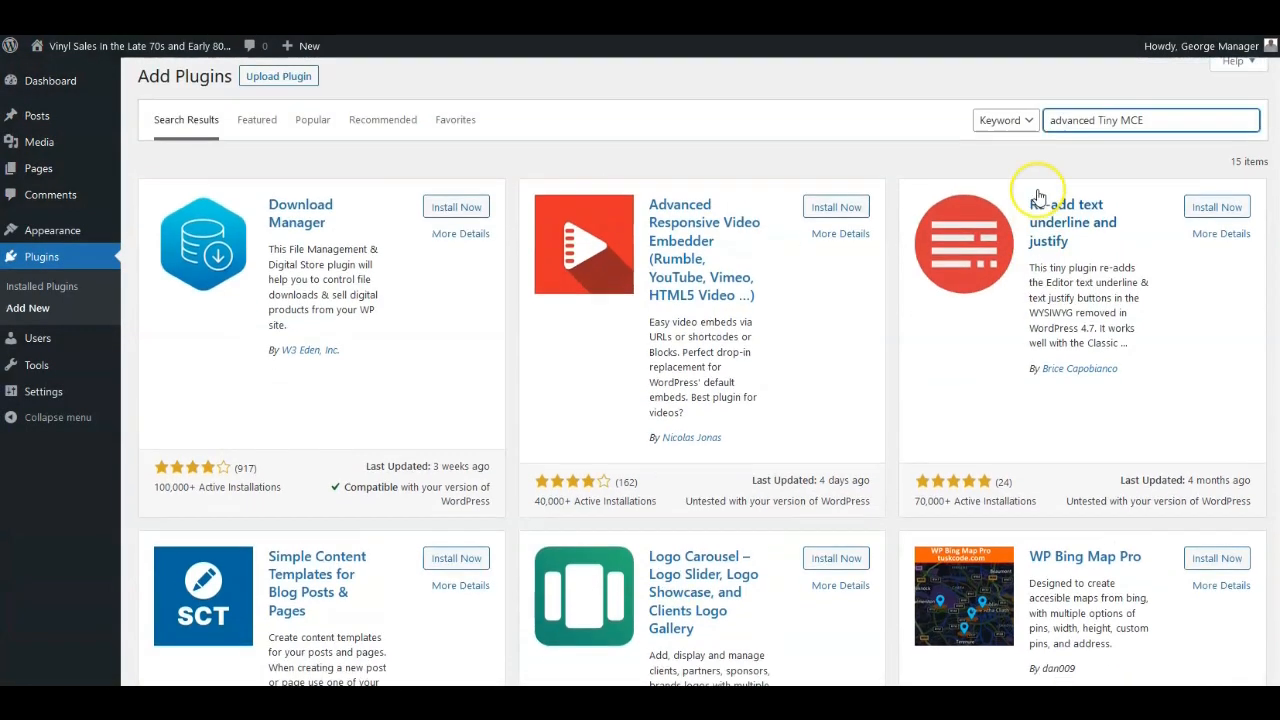
scroll(1040, 195, up, 1)
drag(1150, 130, 1055, 128)
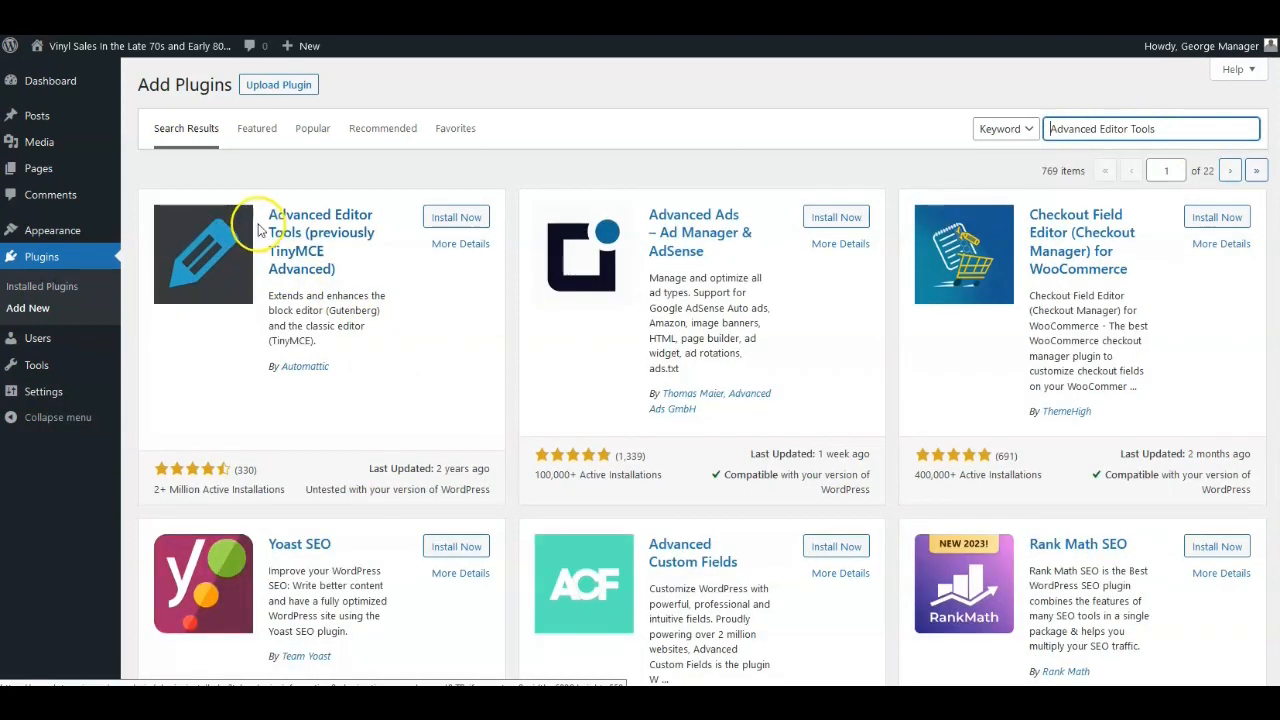
Install and activate the Advanced Editor Tools plugin.
click(446, 220)
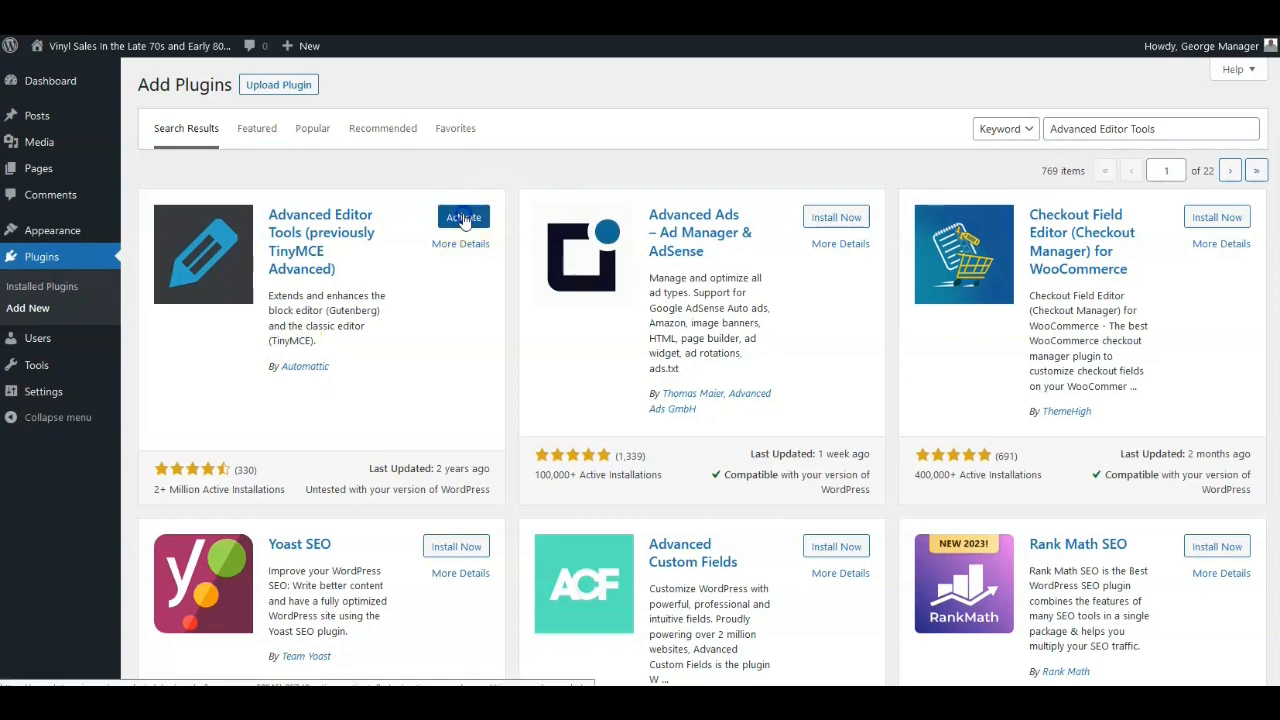
click(463, 220)
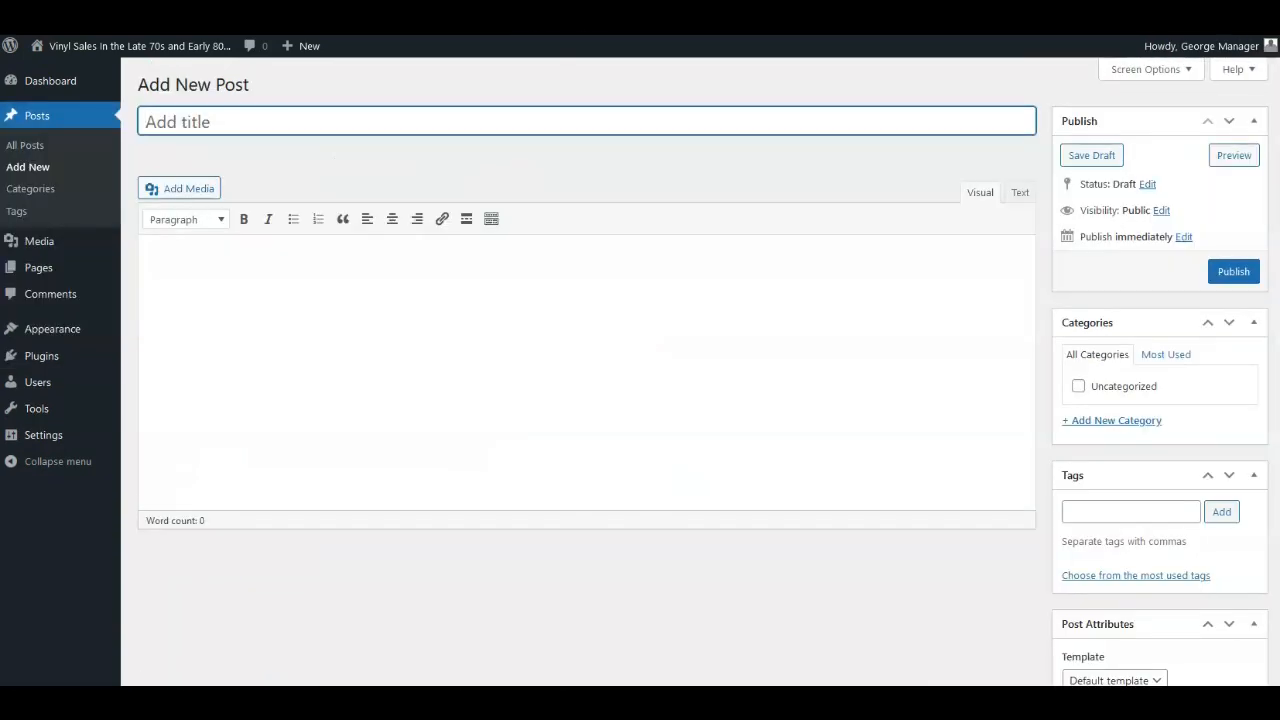
mouse_move(34, 434)
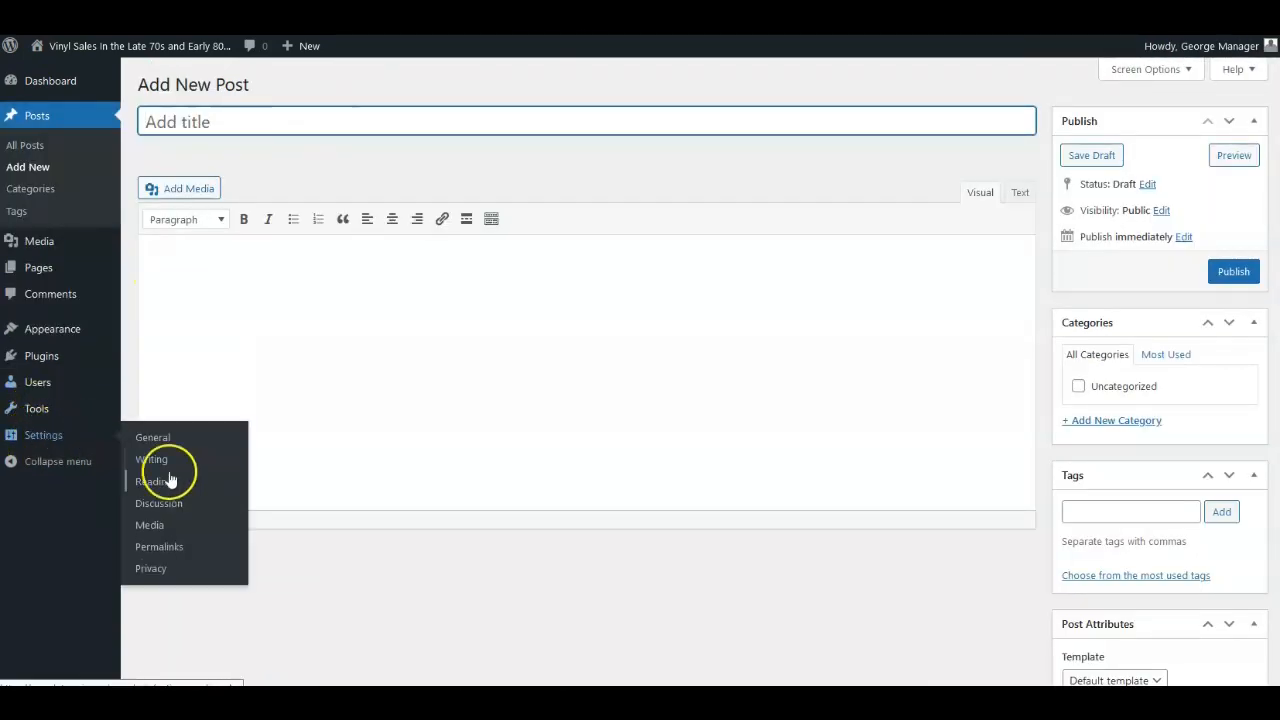
right_click(642, 5)
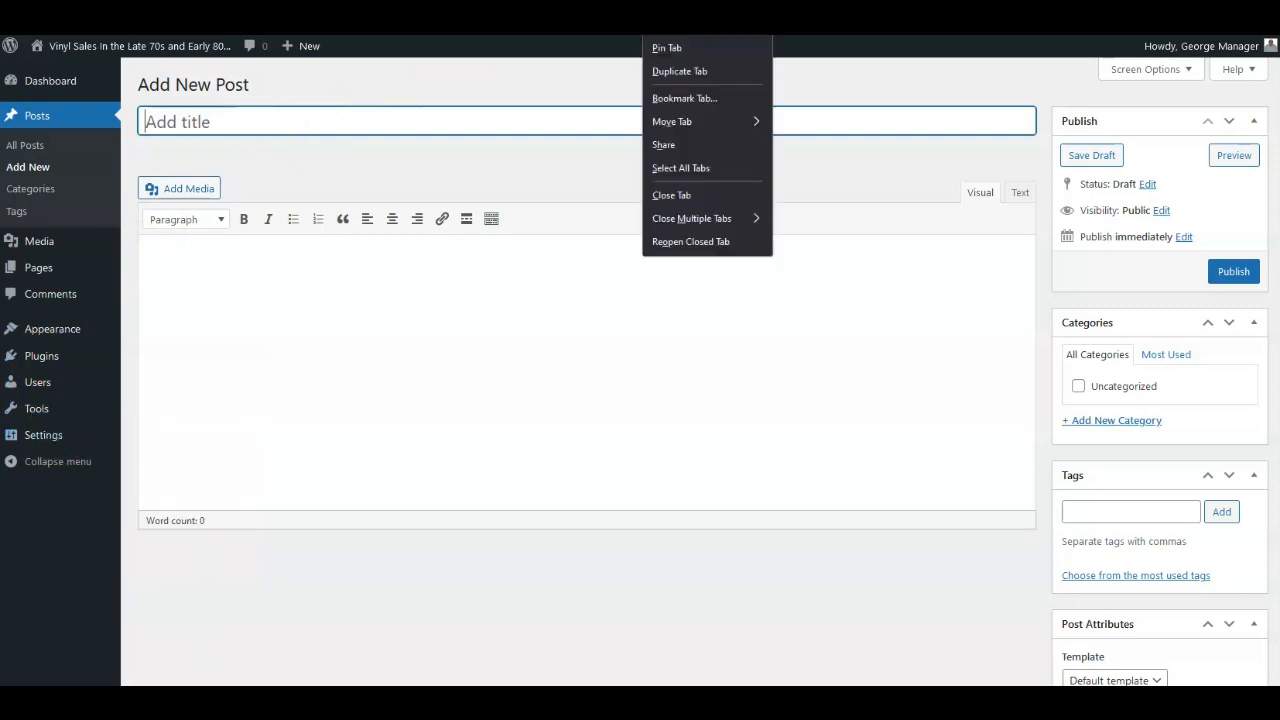
key(Escape)
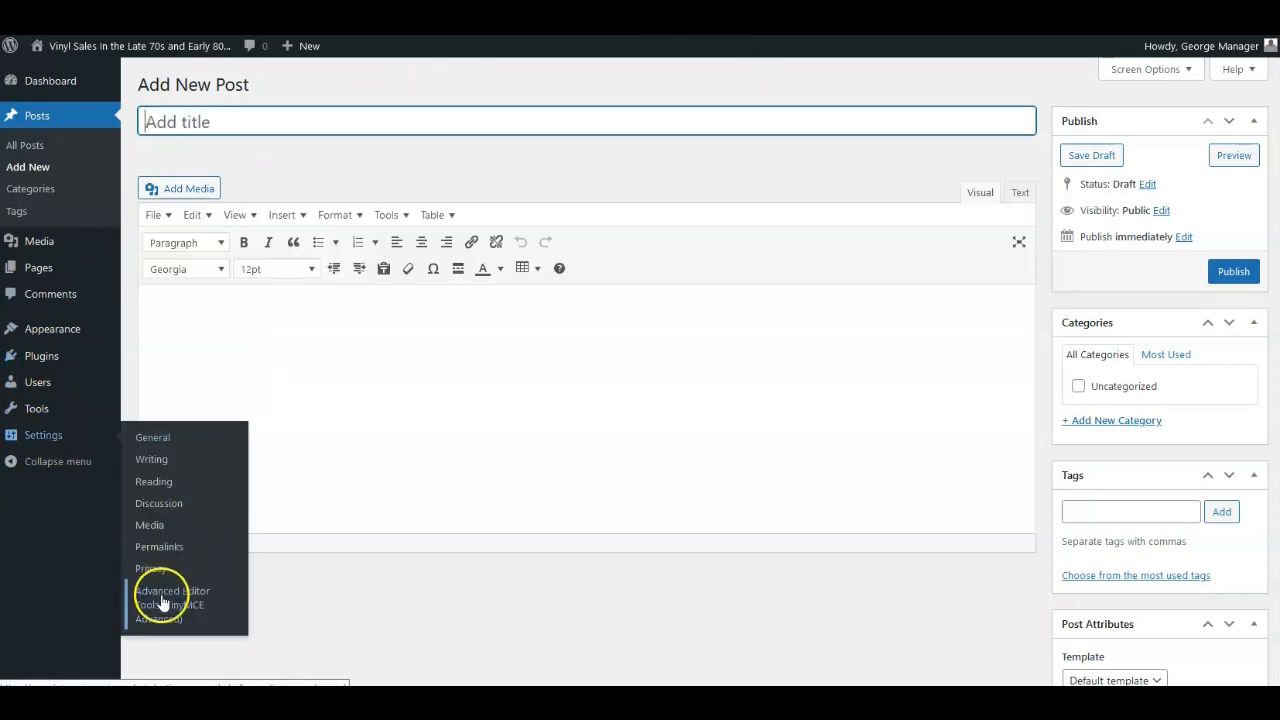
Open the Advanced Editor Tools settings for the Classic Editor (TinyMCE).
click(157, 595)
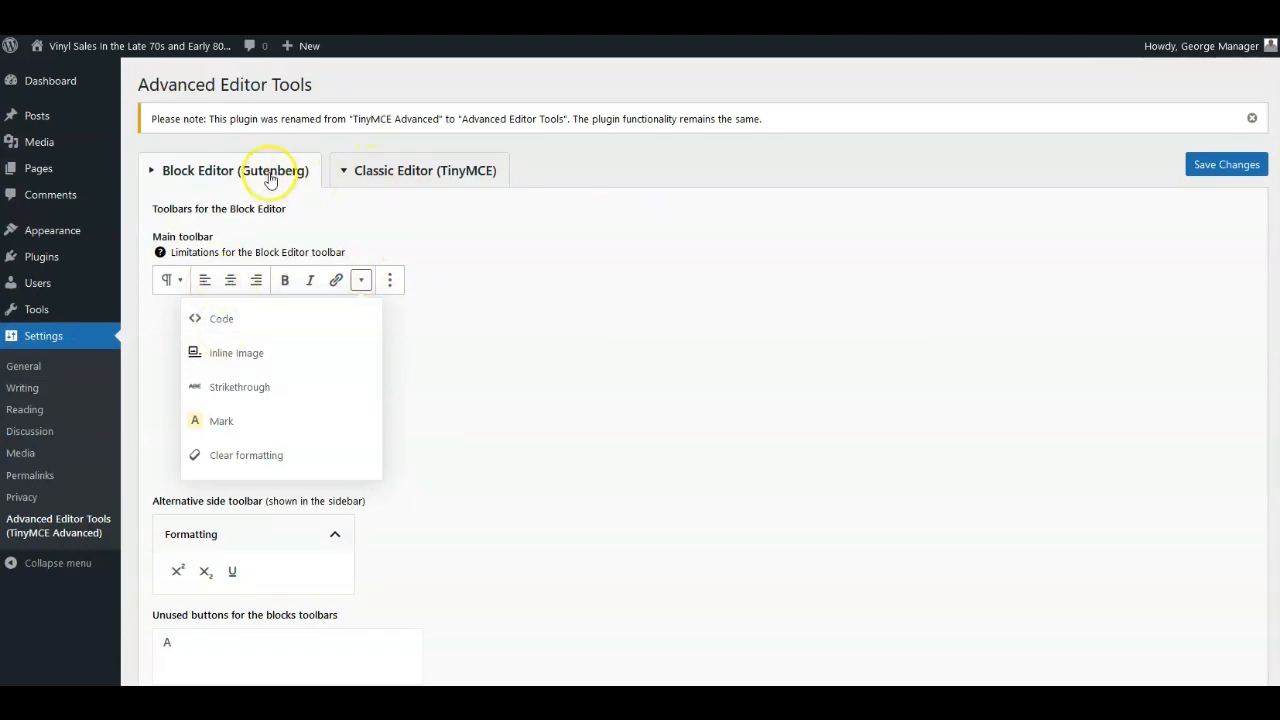
click(390, 172)
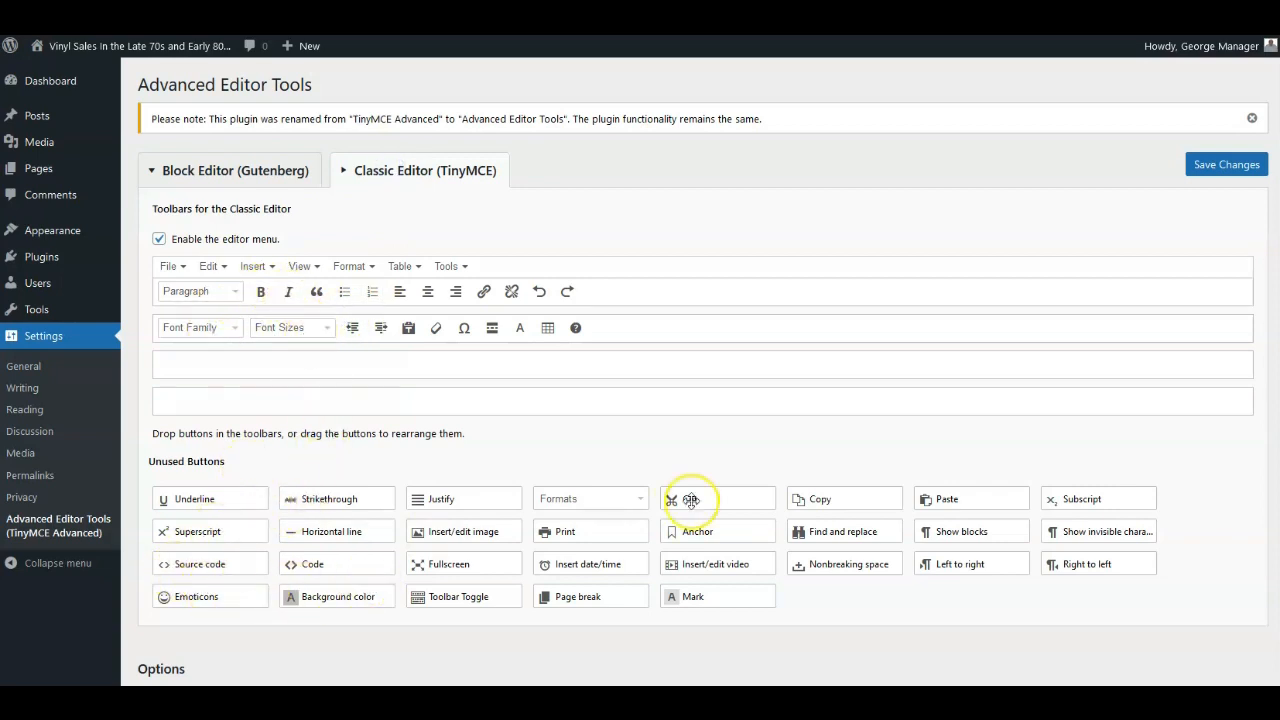
Add the Copy button to the first toolbar row, move the Font Family and Font Sizes menus there, and save the changes.
drag(820, 500, 539, 291)
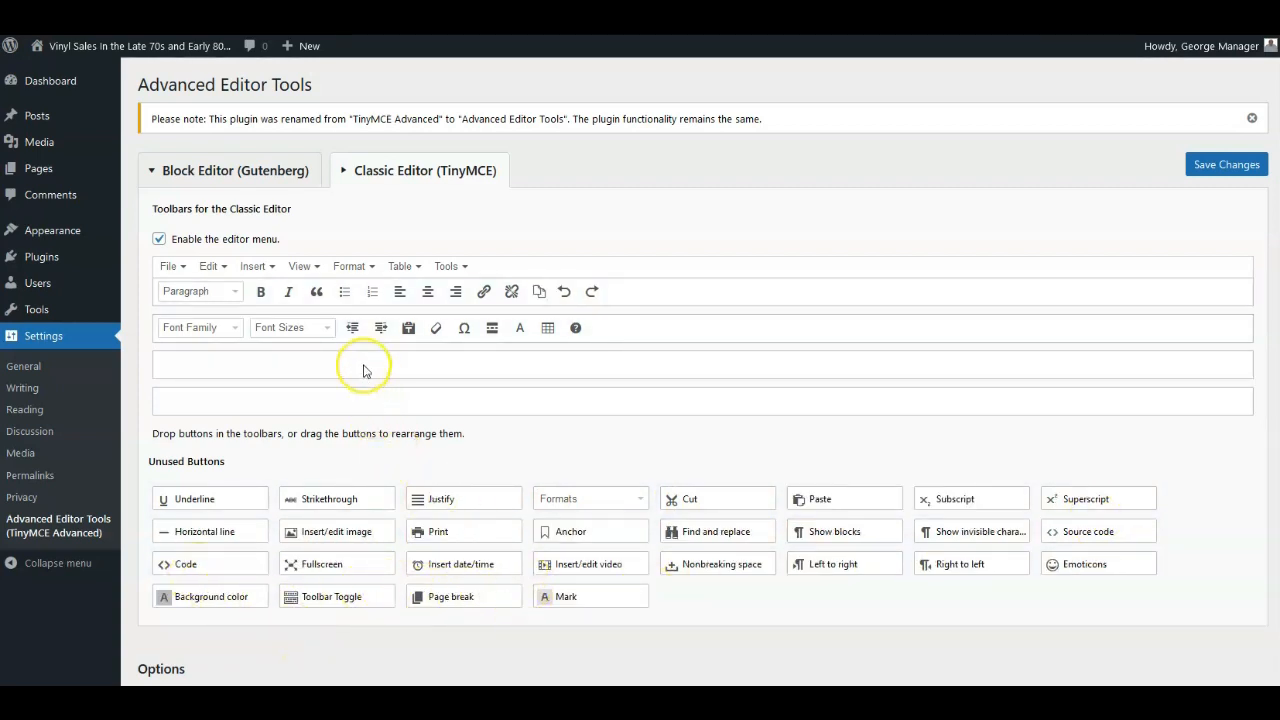
drag(200, 333, 292, 294)
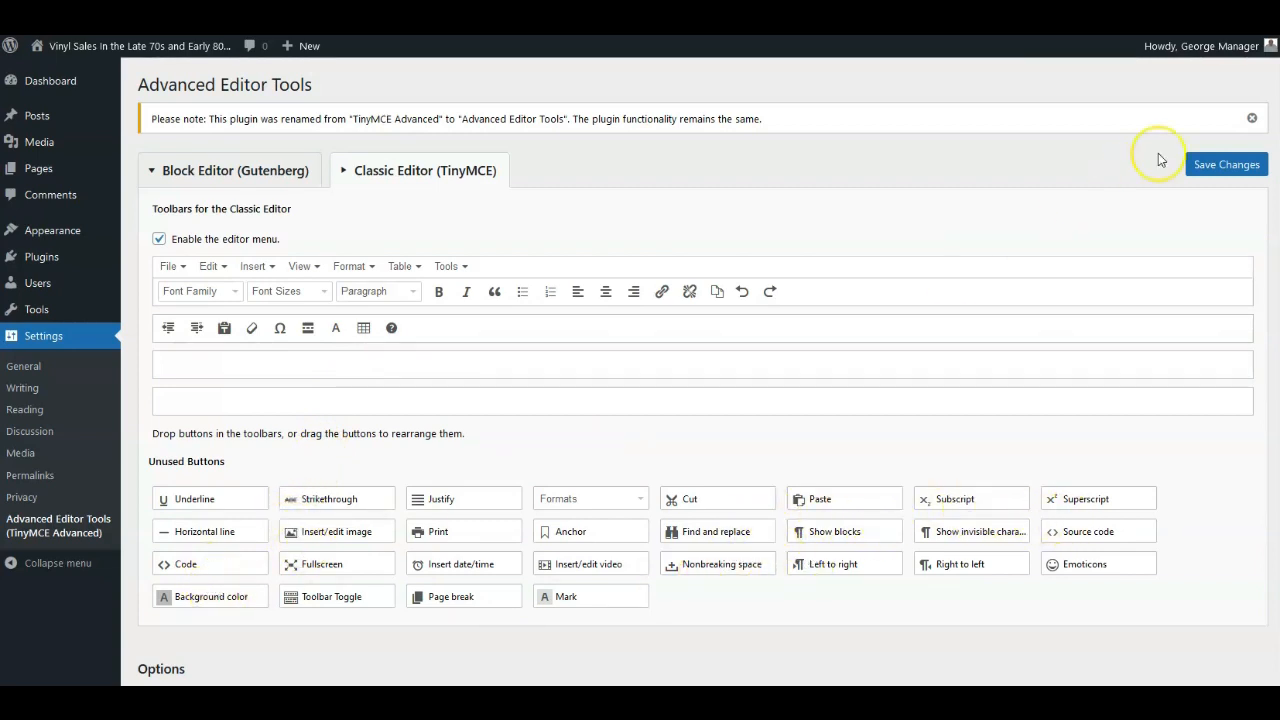
click(1224, 166)
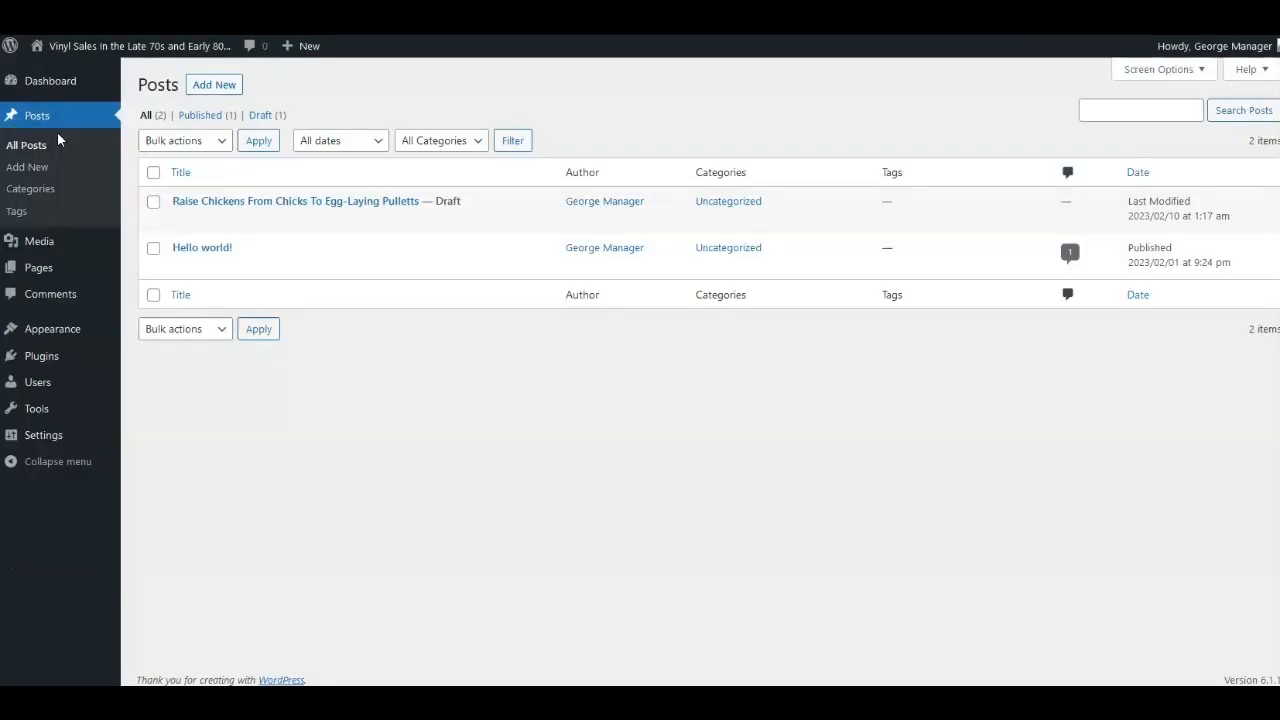
Copy the Housing and Bedding heading and its paragraph from the WordHero article.
click(214, 84)
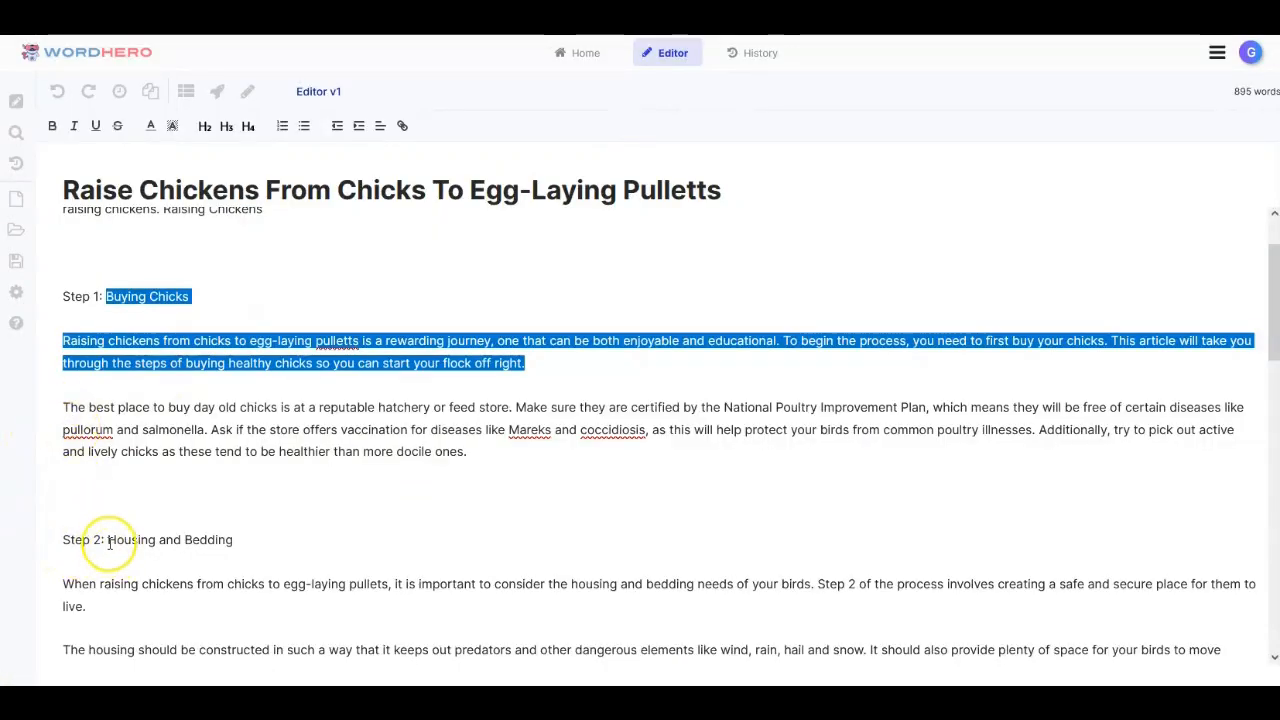
click(108, 542)
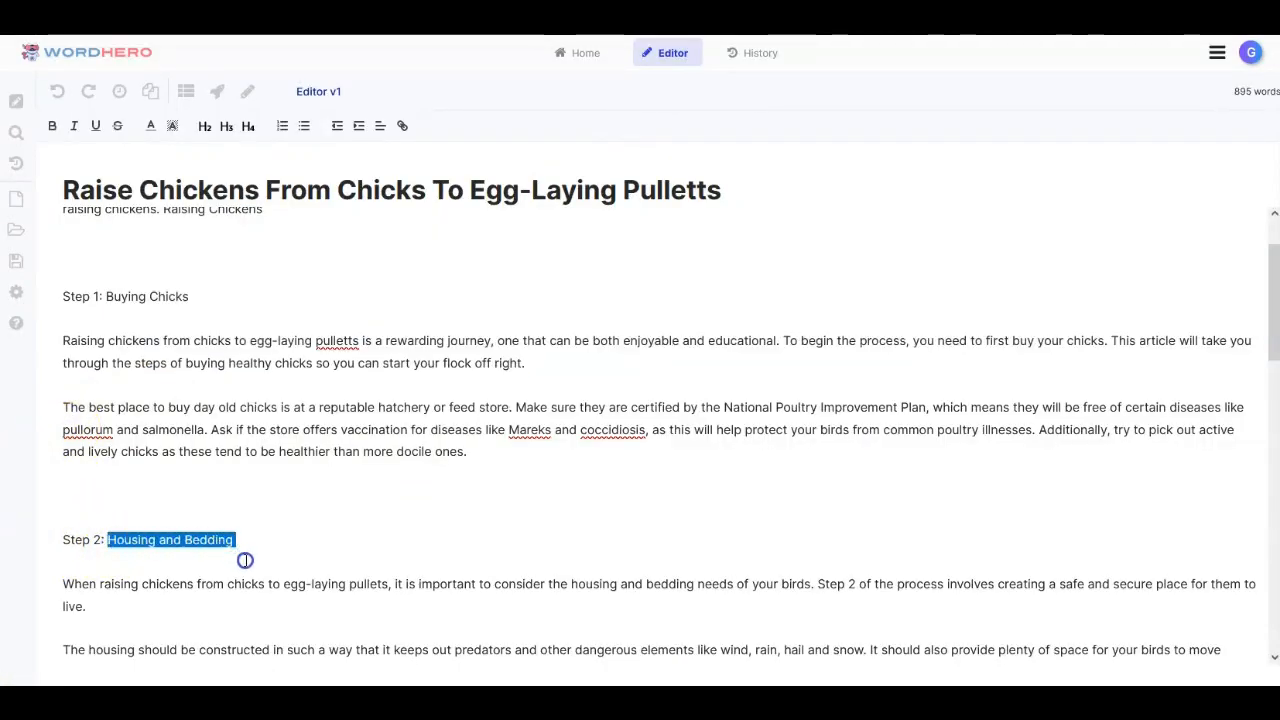
drag(245, 560, 340, 618)
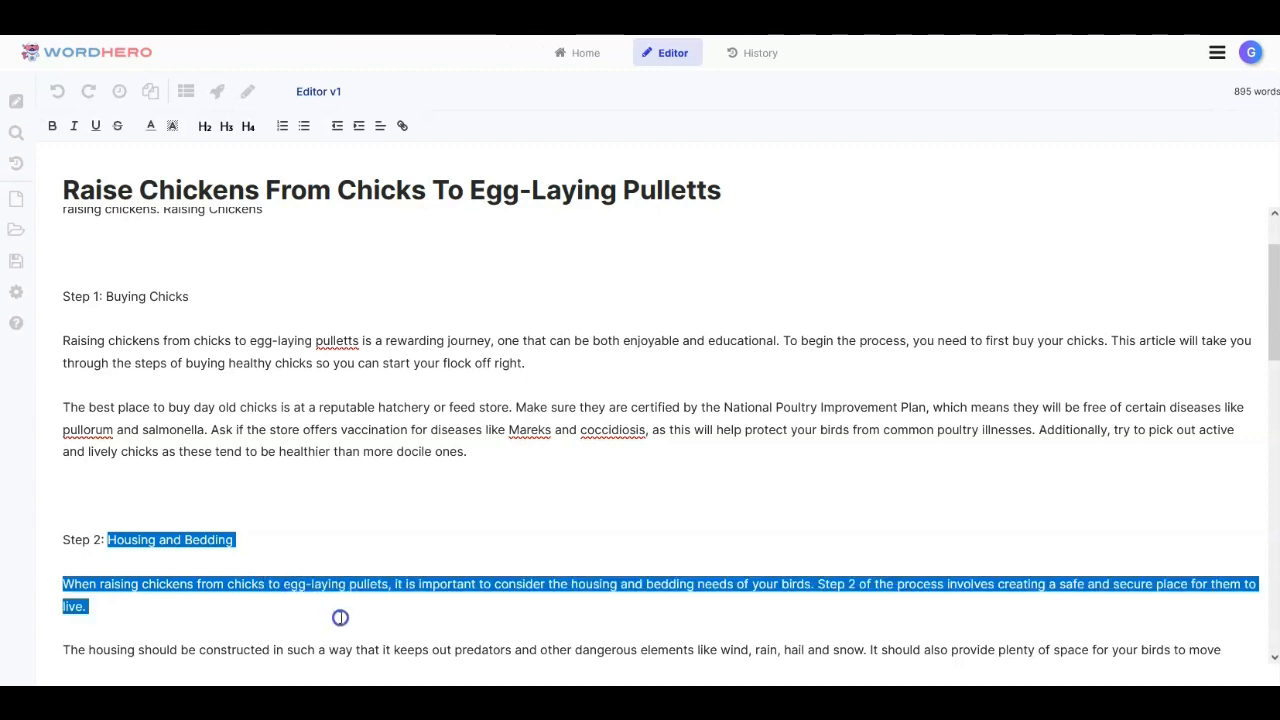
right_click(346, 590)
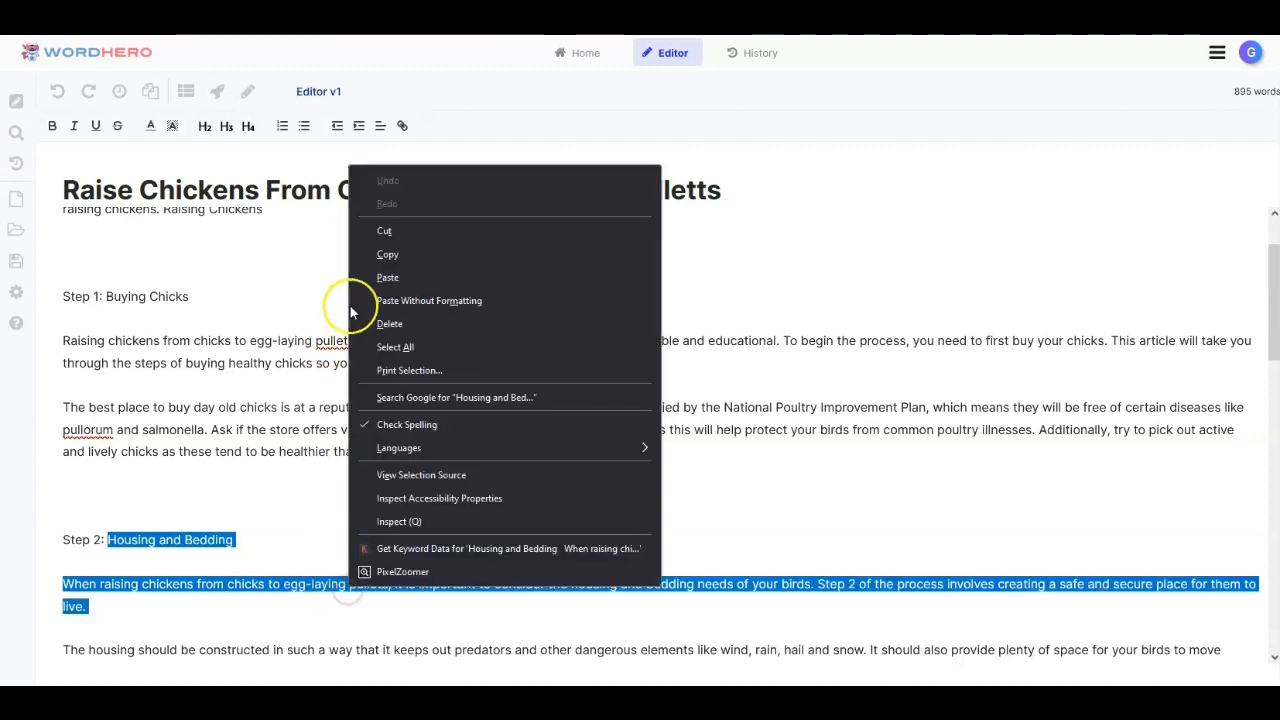
click(383, 254)
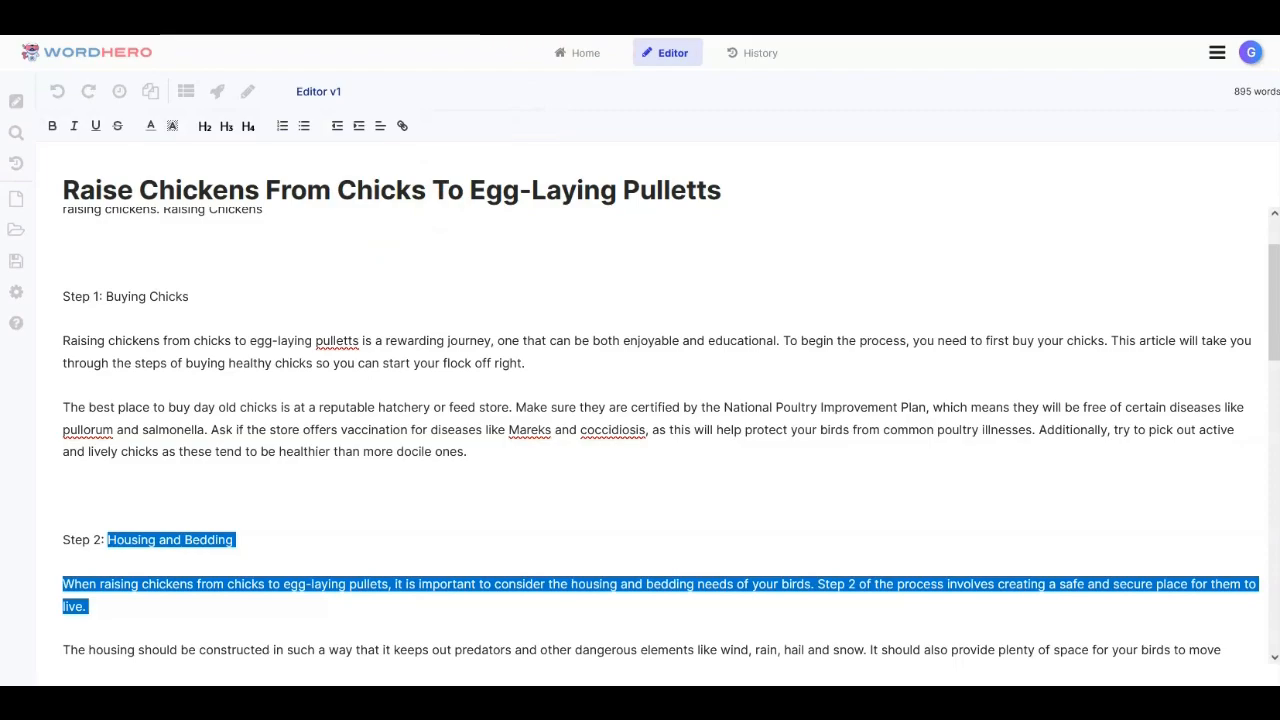
Paste the copied heading and paragraph into the new post's body in the classic editor.
click(512, 13)
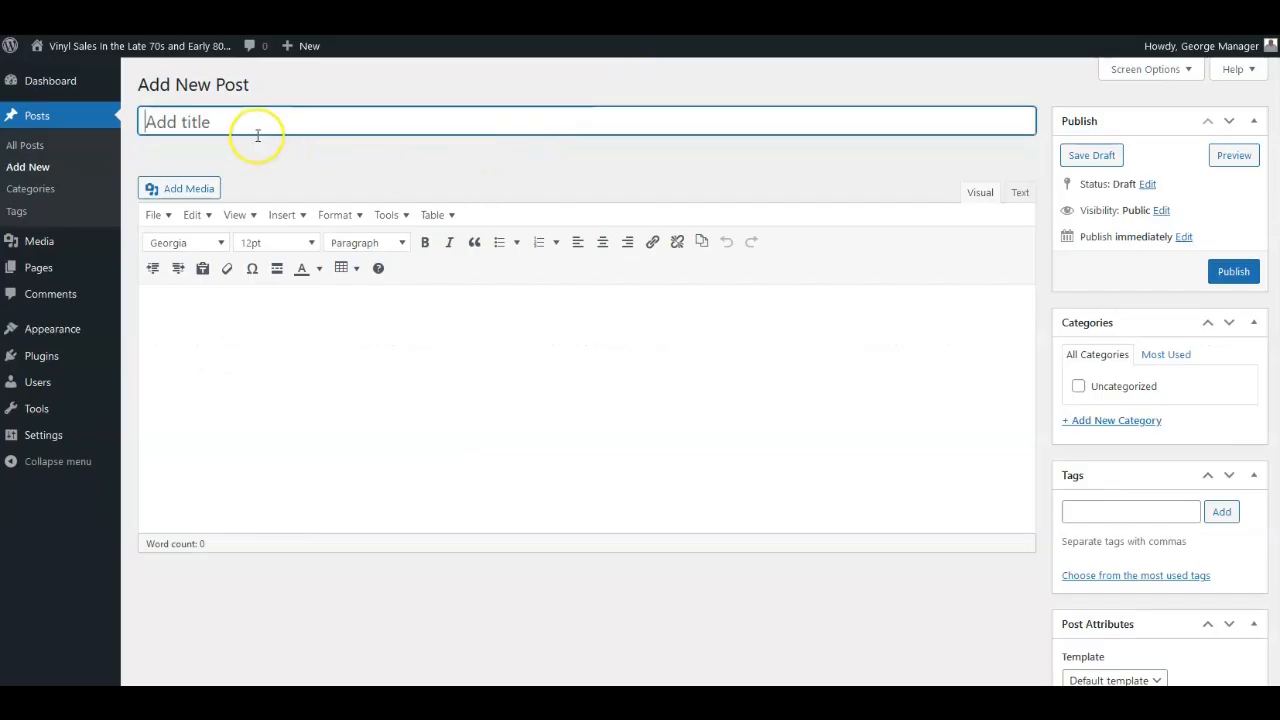
click(171, 316)
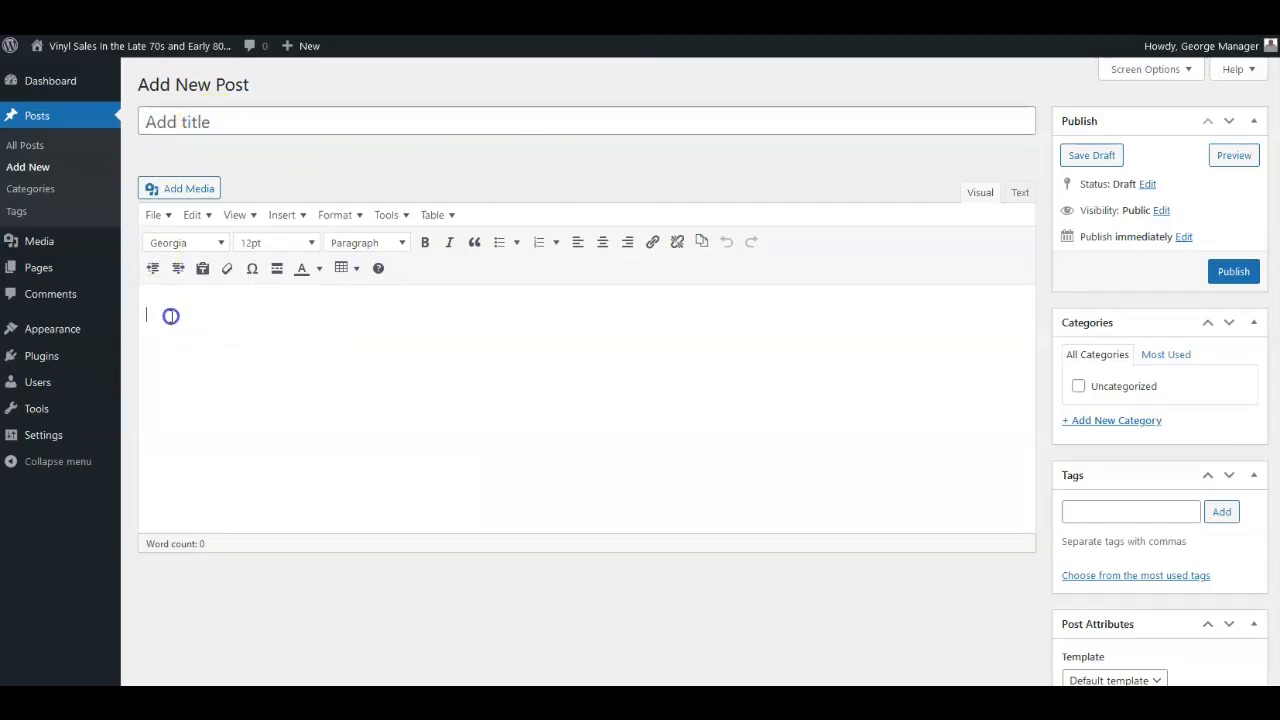
right_click(168, 313)
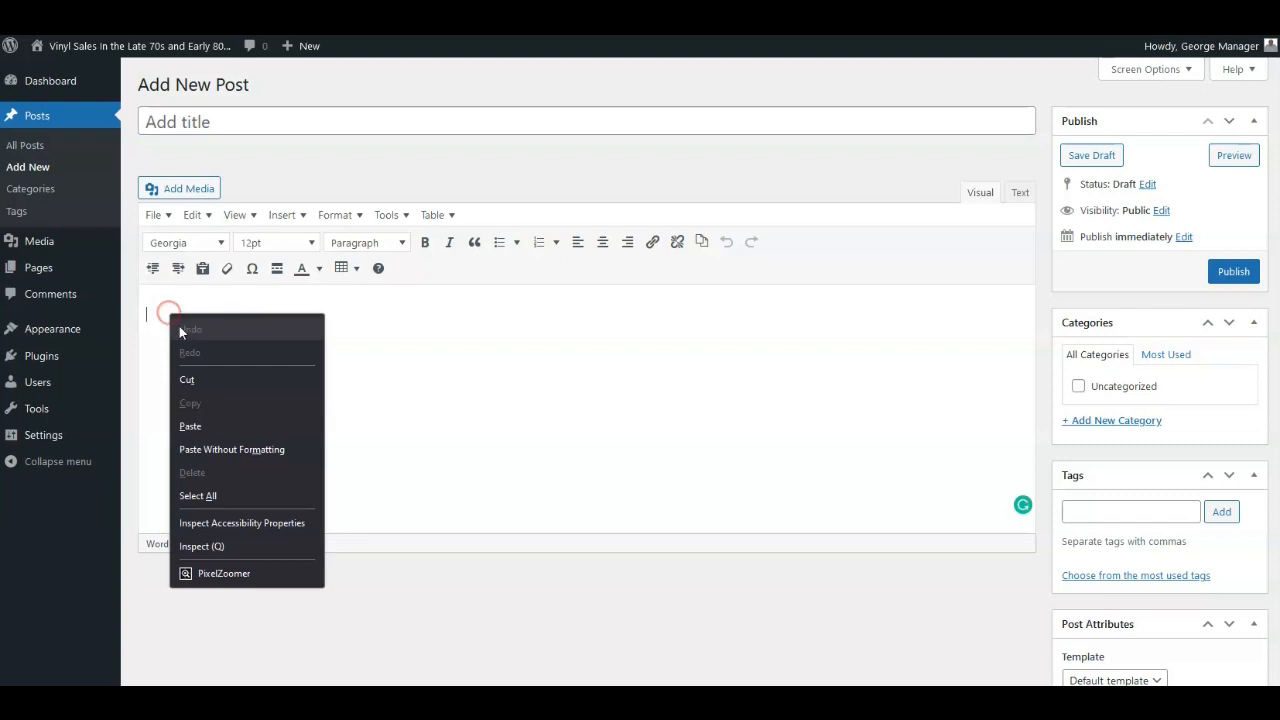
click(192, 424)
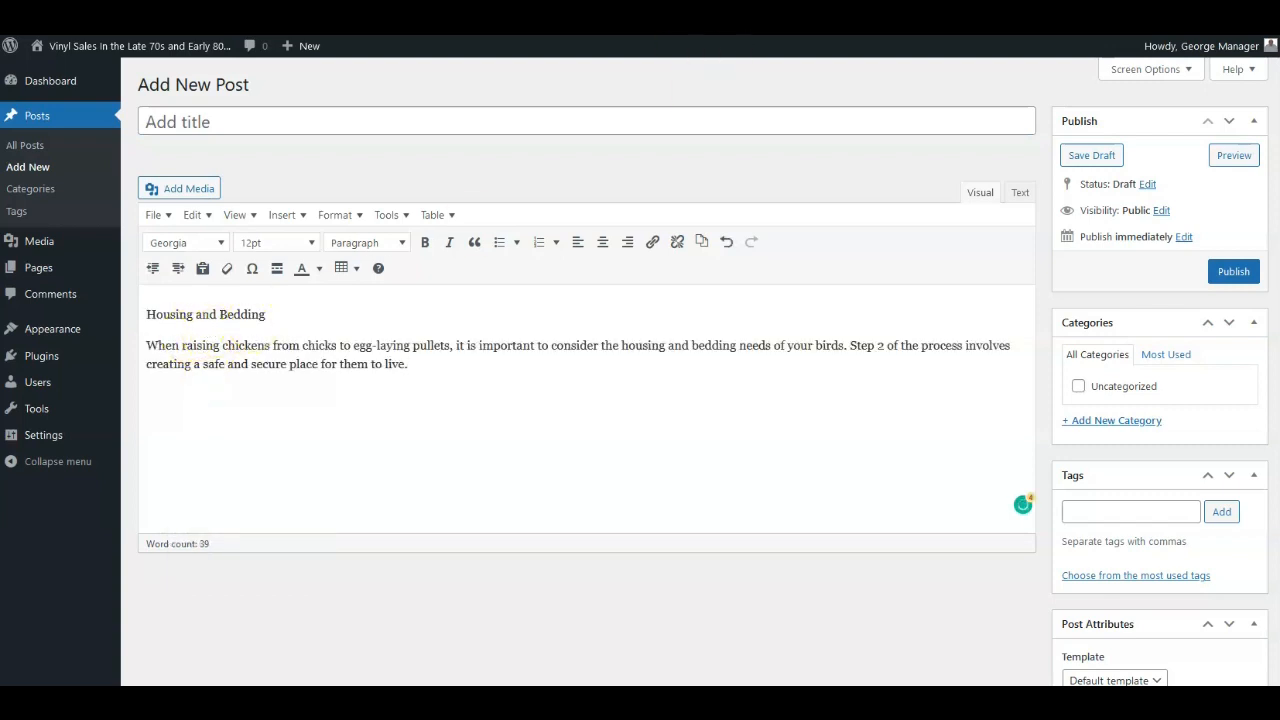
Set the post title to Raise Chickens From Chicks To Egg-Laying Pulletts 2 by pasting it.
click(247, 114)
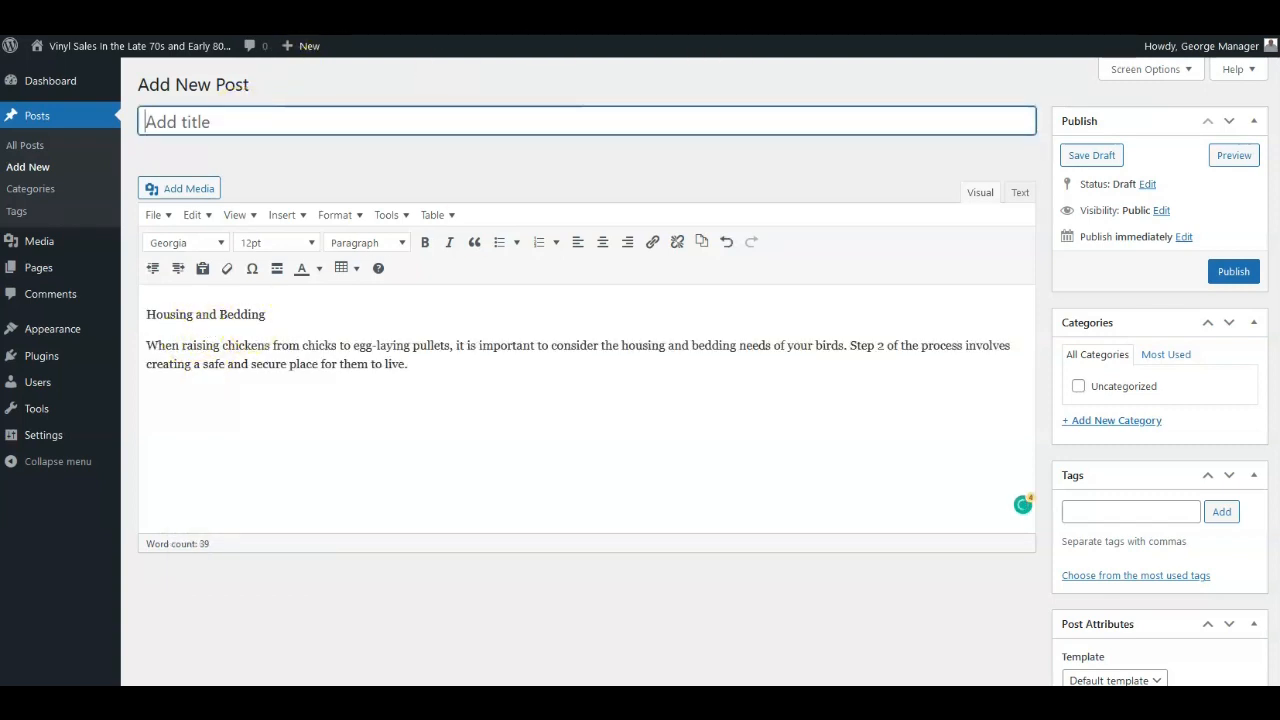
drag(62, 192, 719, 210)
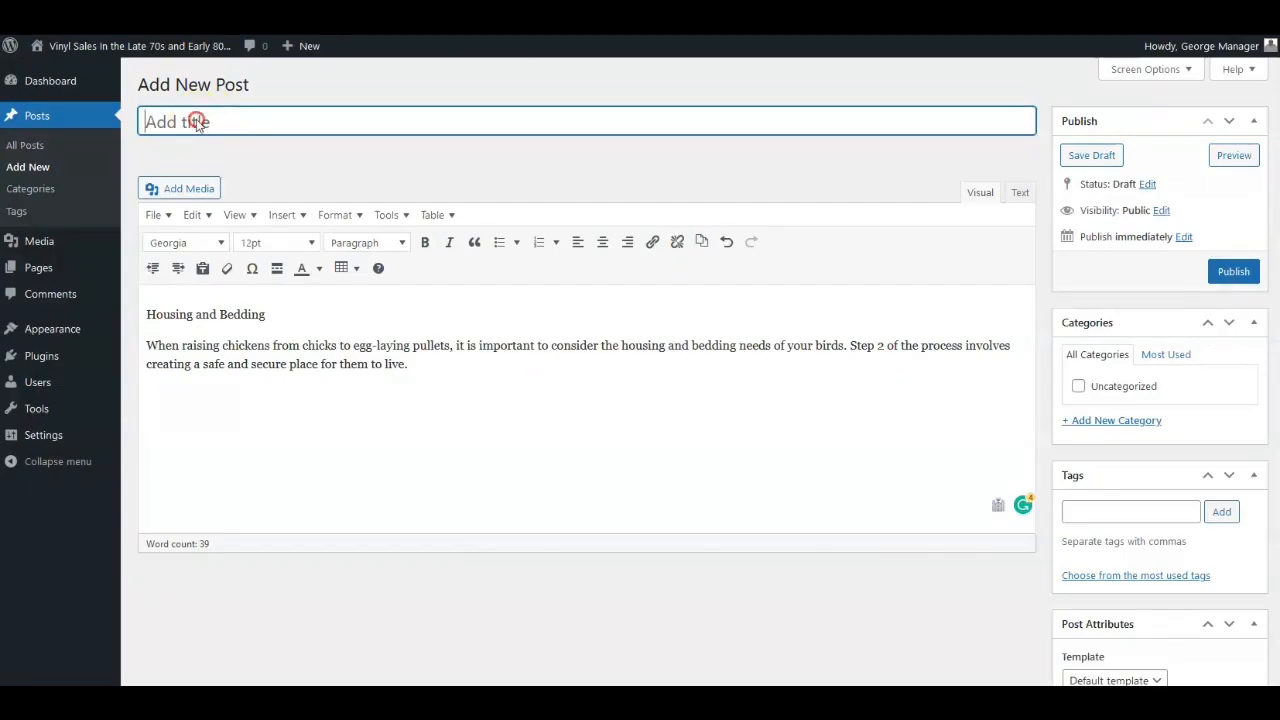
right_click(197, 121)
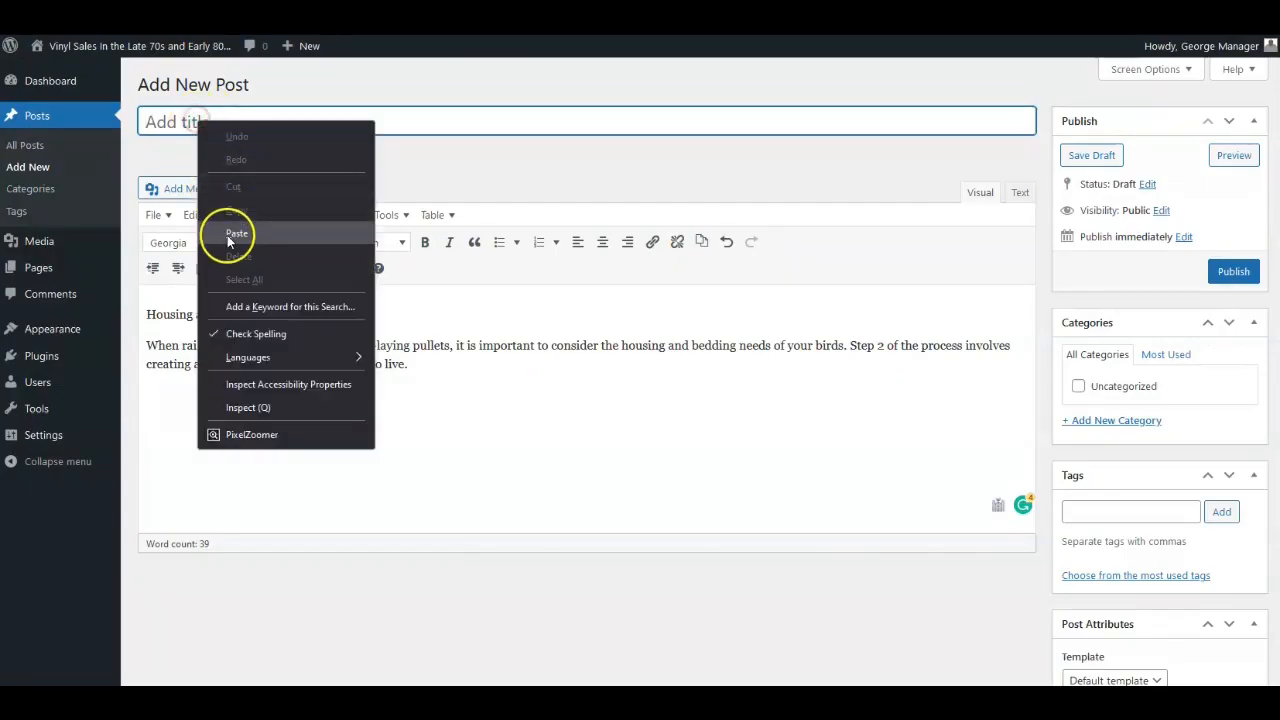
click(229, 157)
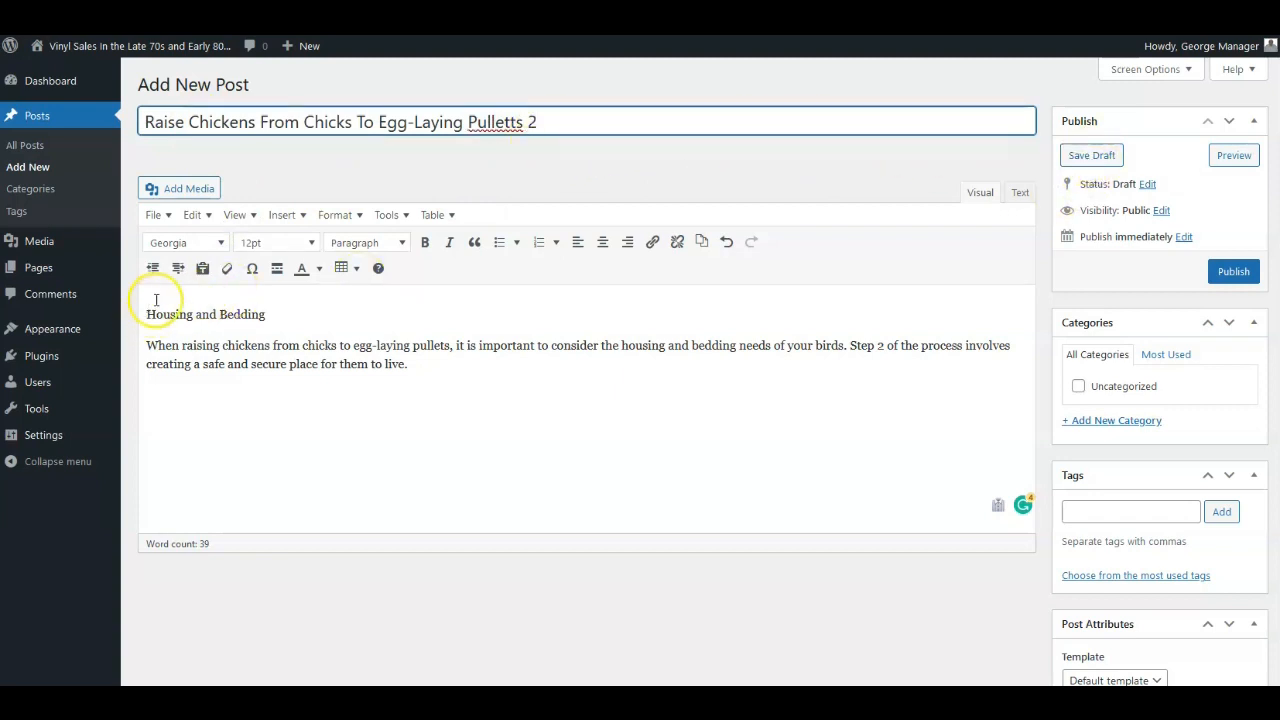
Format the Housing and Bedding line as Heading 3.
click(252, 245)
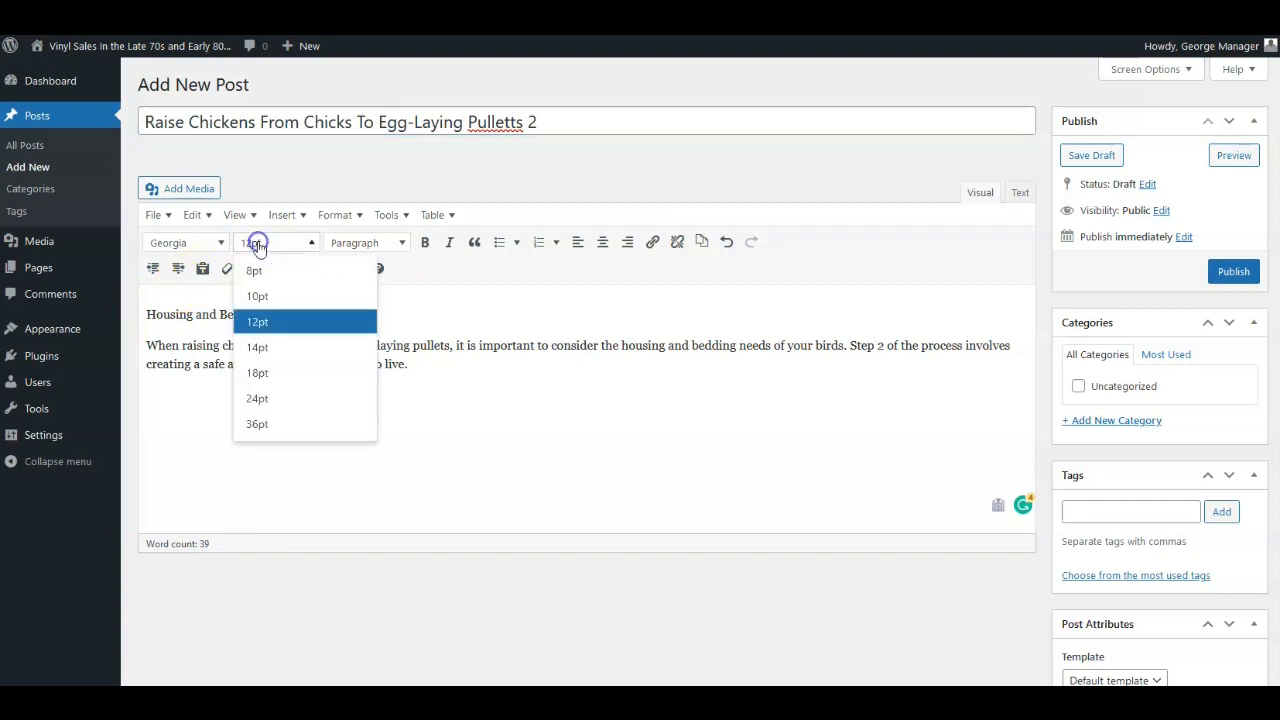
click(145, 315)
drag(165, 318, 265, 316)
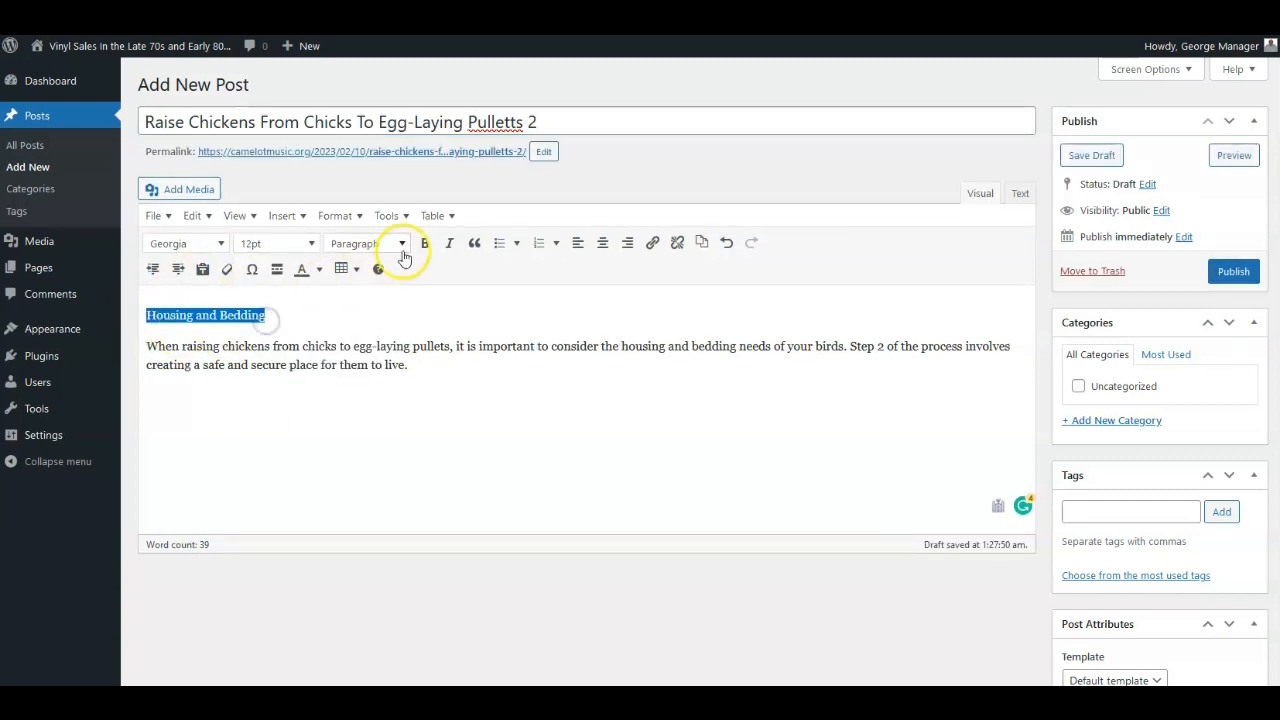
click(355, 243)
click(360, 362)
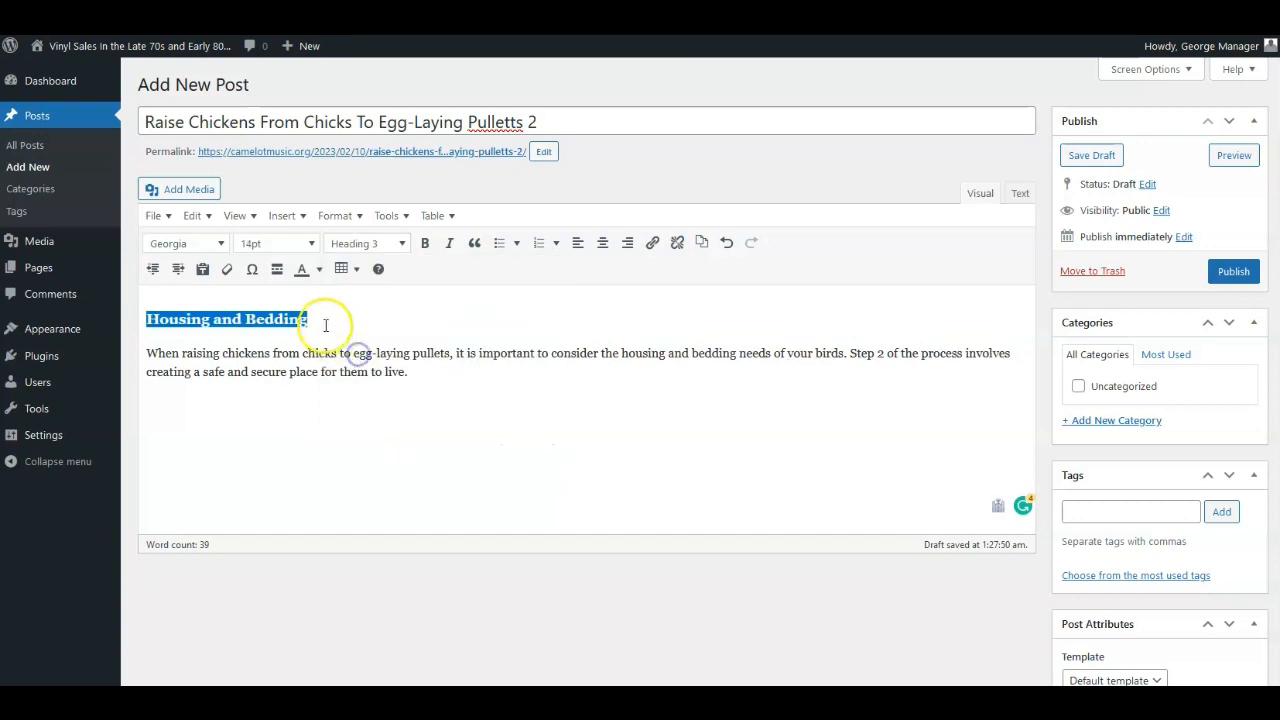
Set the paragraph's font size to 14pt and save the post as a draft.
drag(147, 353, 416, 369)
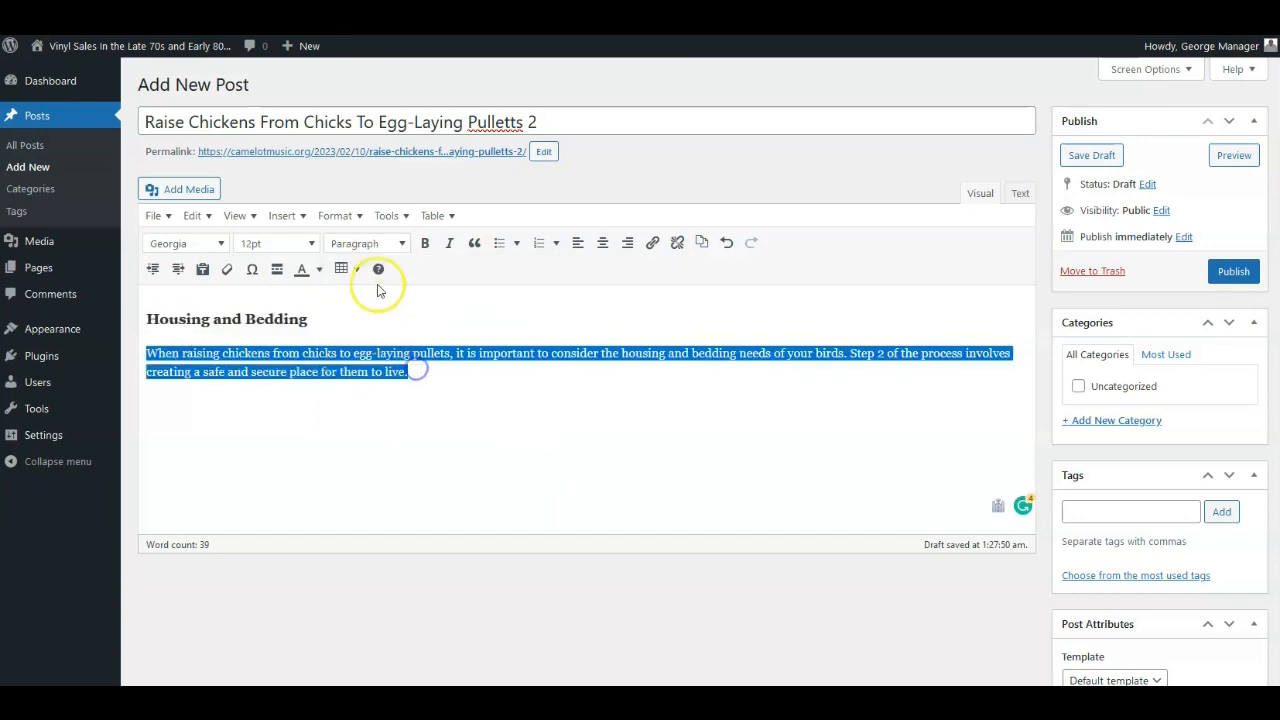
click(280, 243)
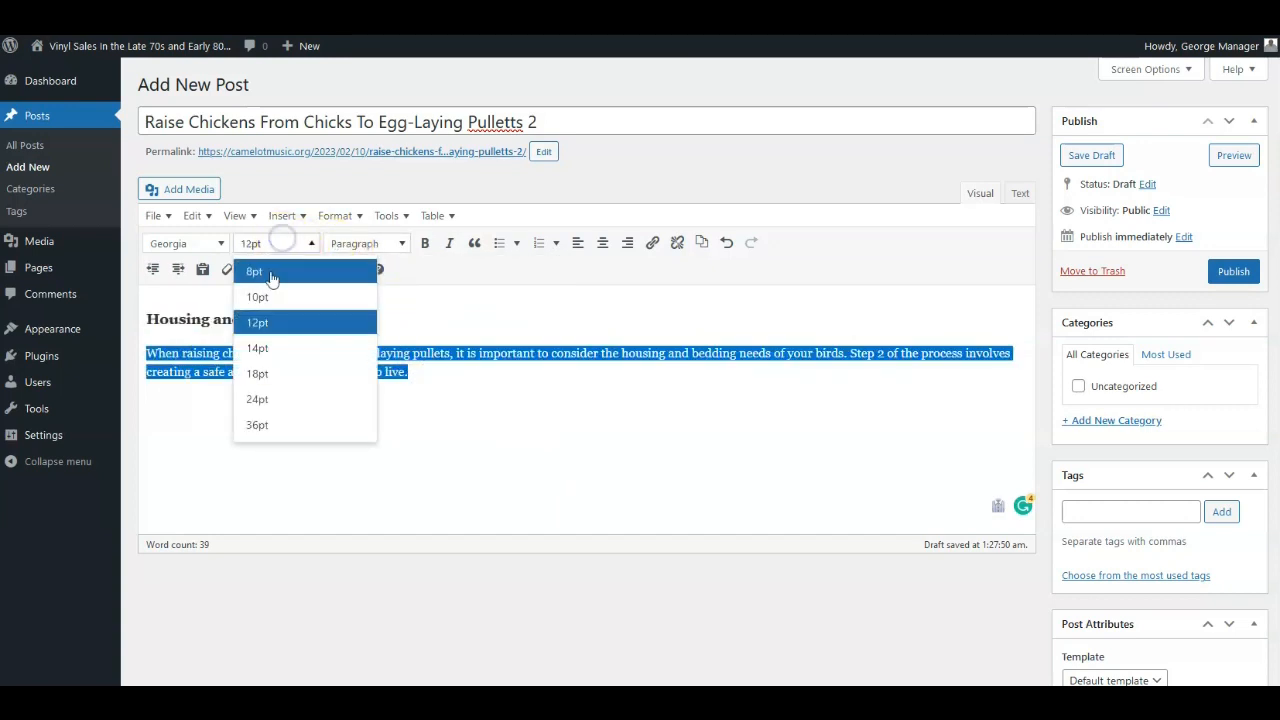
click(257, 348)
click(1091, 155)
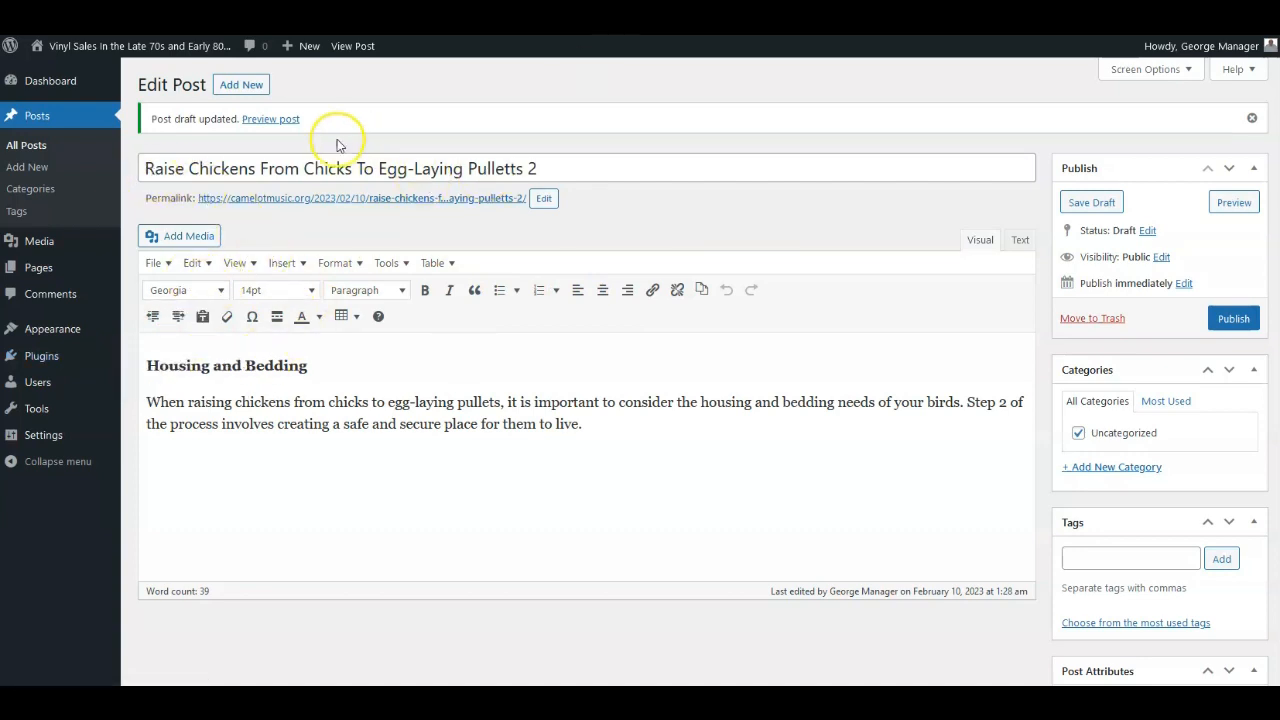
Open the post preview in a new tab, review the rendered post, and close the preview tab.
right_click(268, 119)
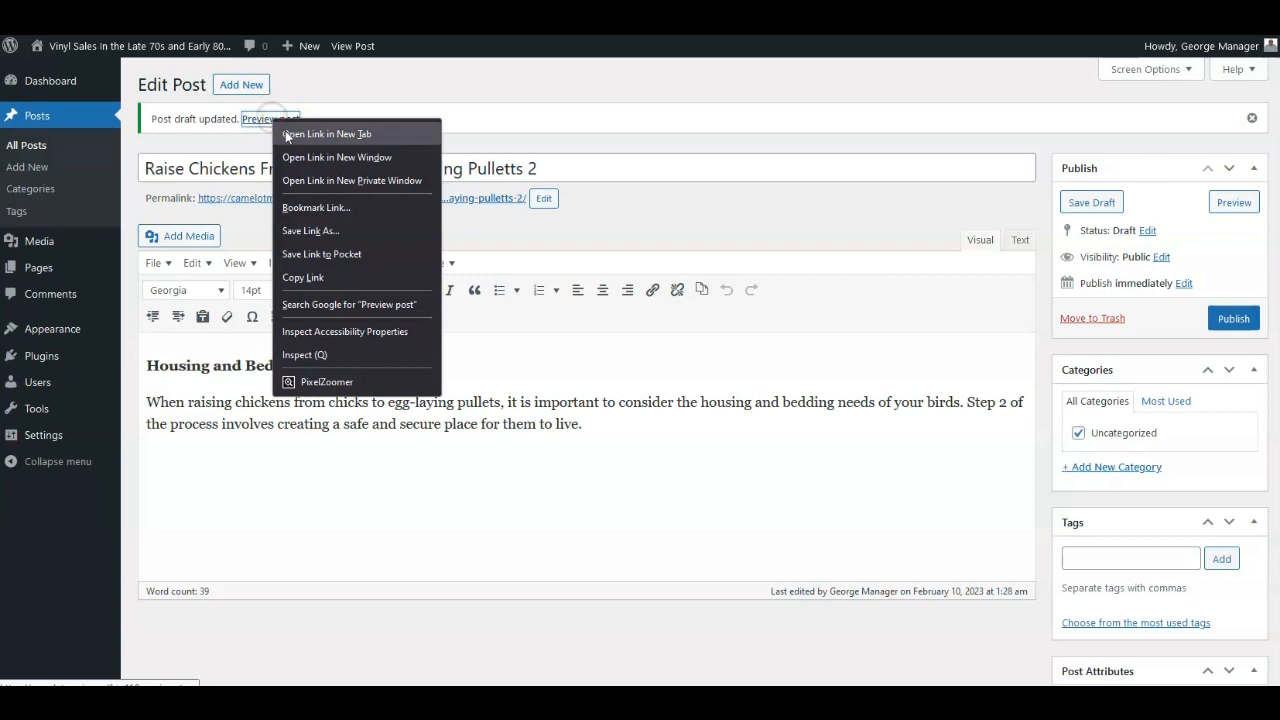
click(312, 120)
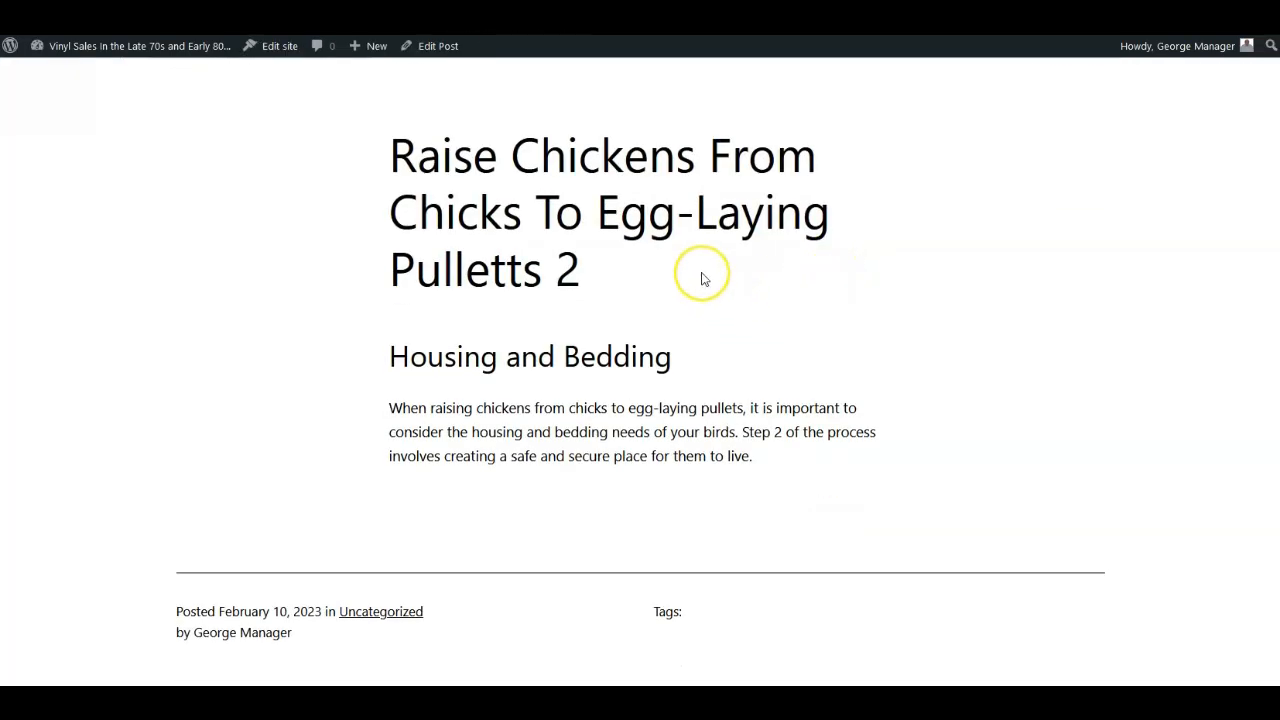
scroll(737, 303, up, 2)
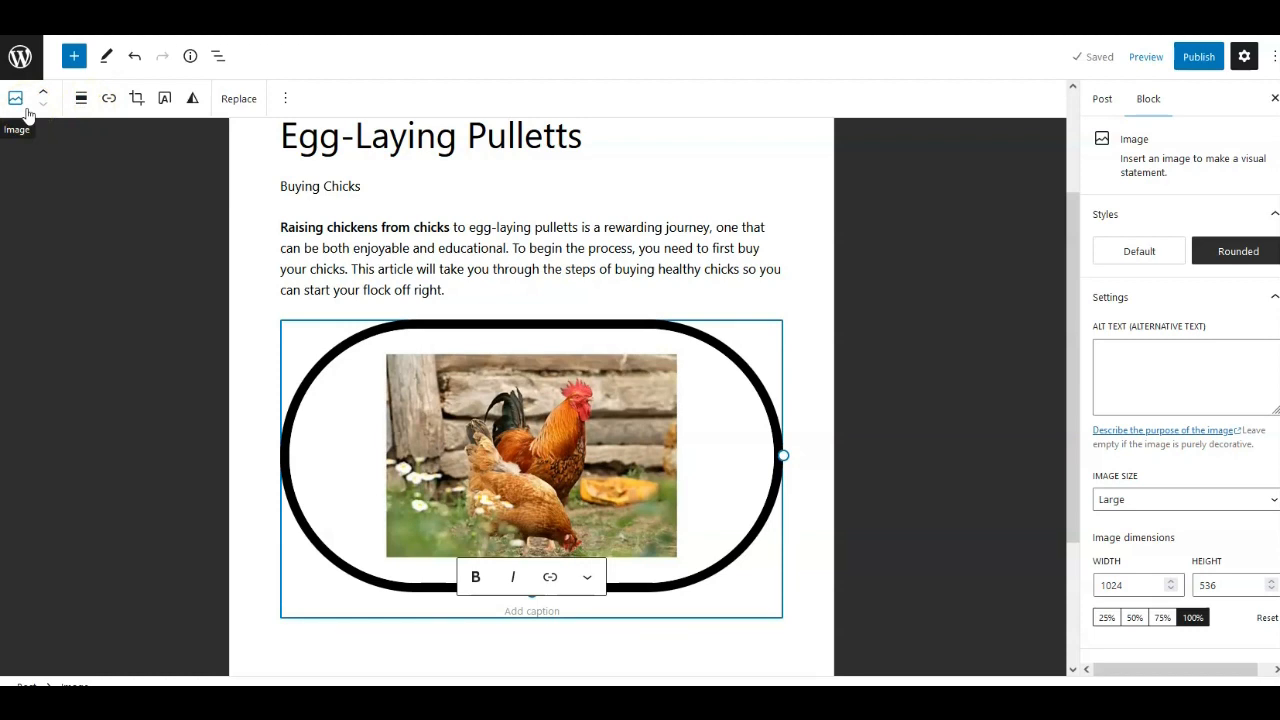
mouse_move(423, 206)
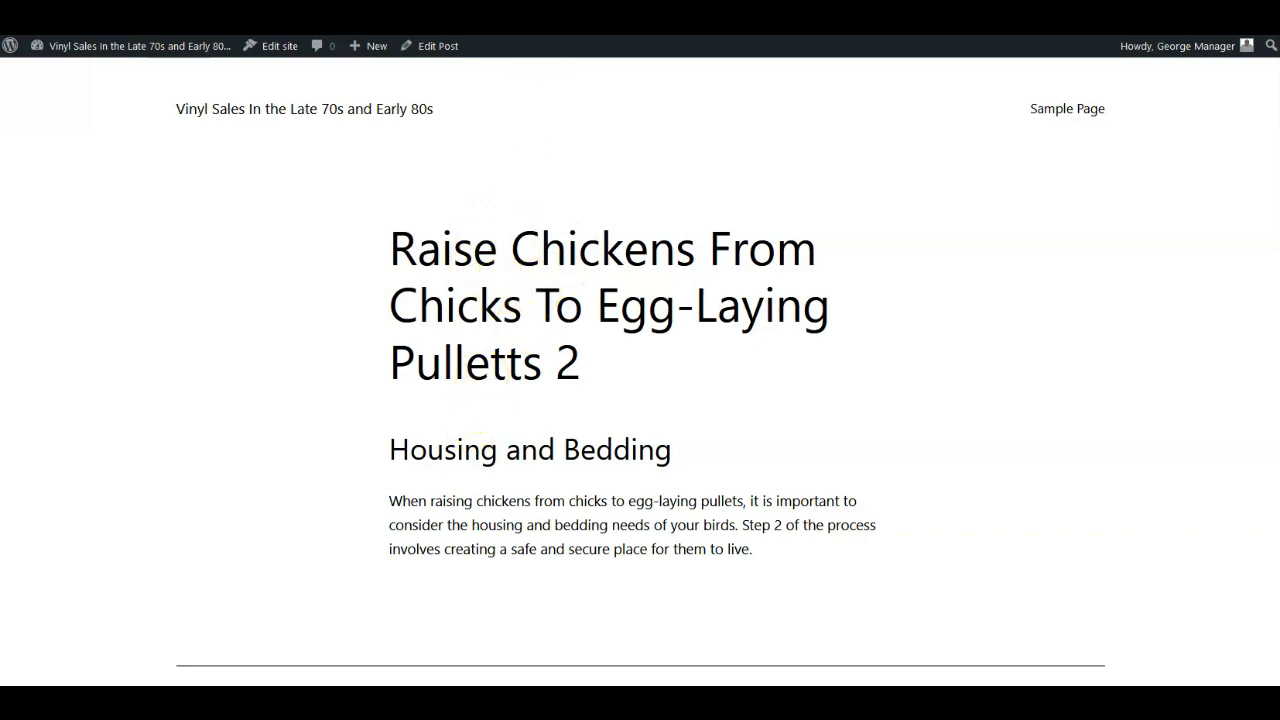
key(ctrl+w)
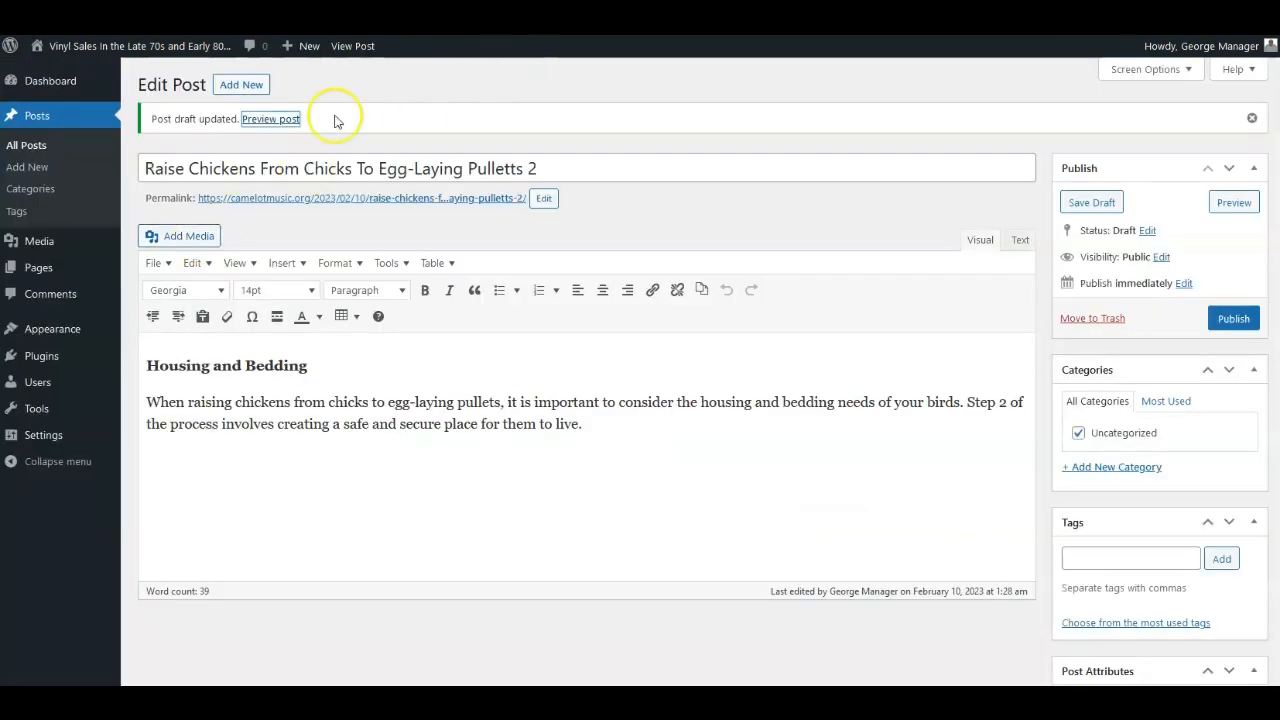